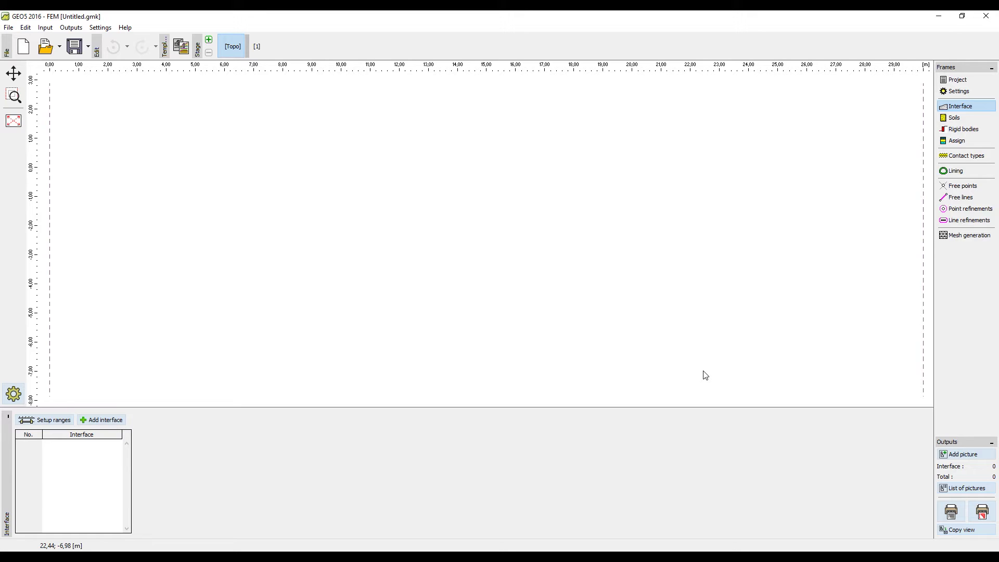
Add a horizontal terrain interface at z ≈ 0.04 through x = 14.15, spanning the model
click(103, 420)
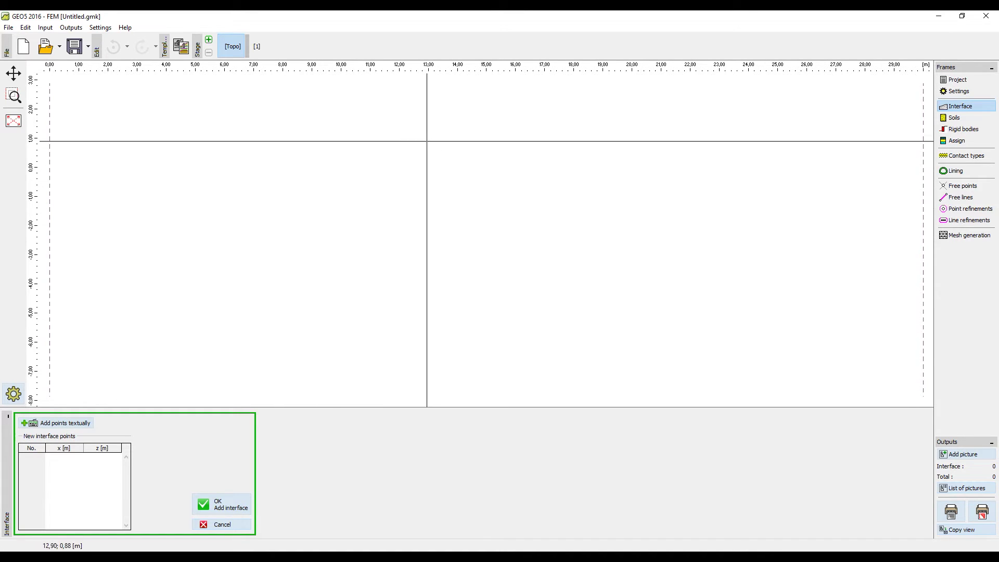
click(462, 166)
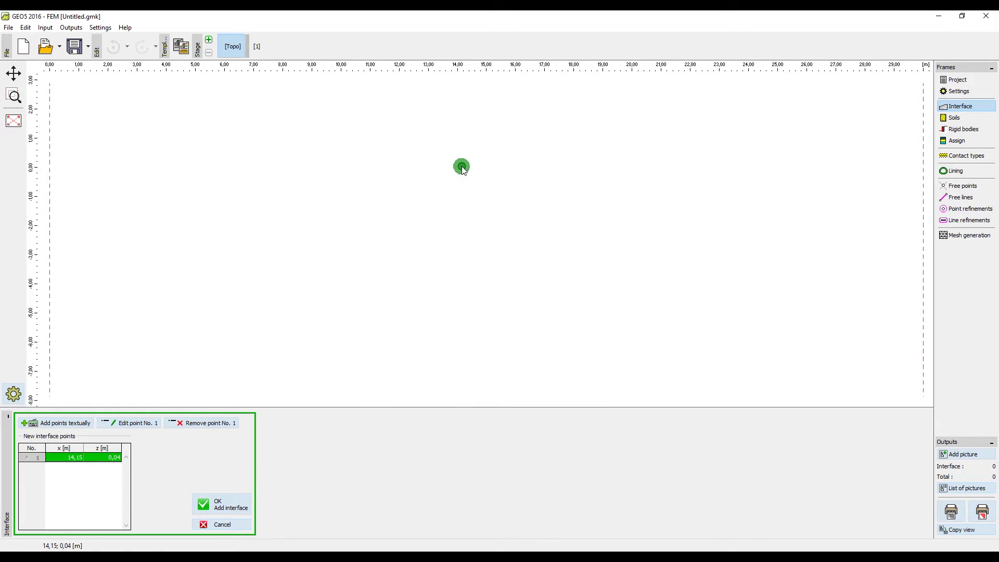
click(223, 500)
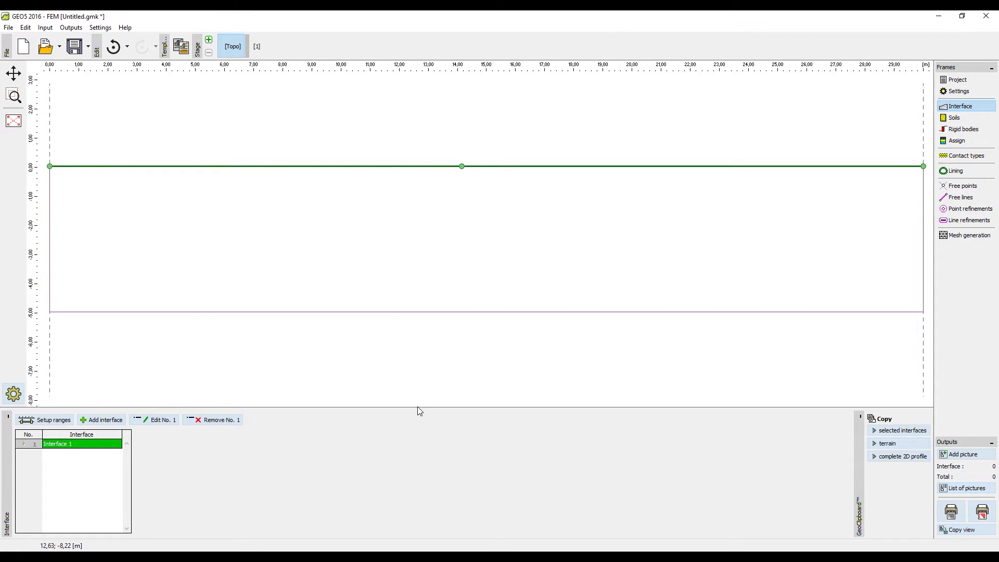
Generate a trial mesh at 1.00 m edge length, giving 961 nodes and 580 elements
click(957, 235)
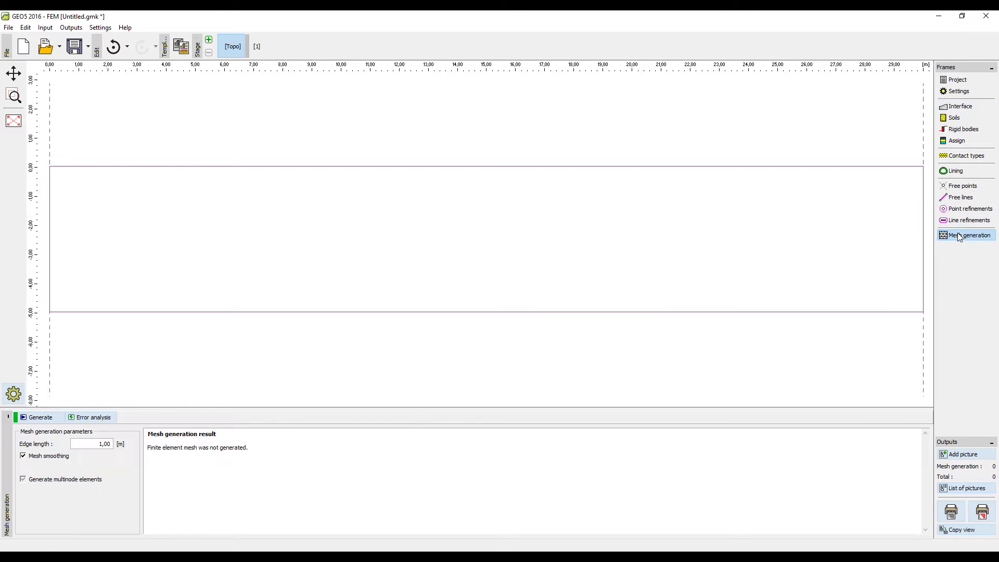
click(39, 418)
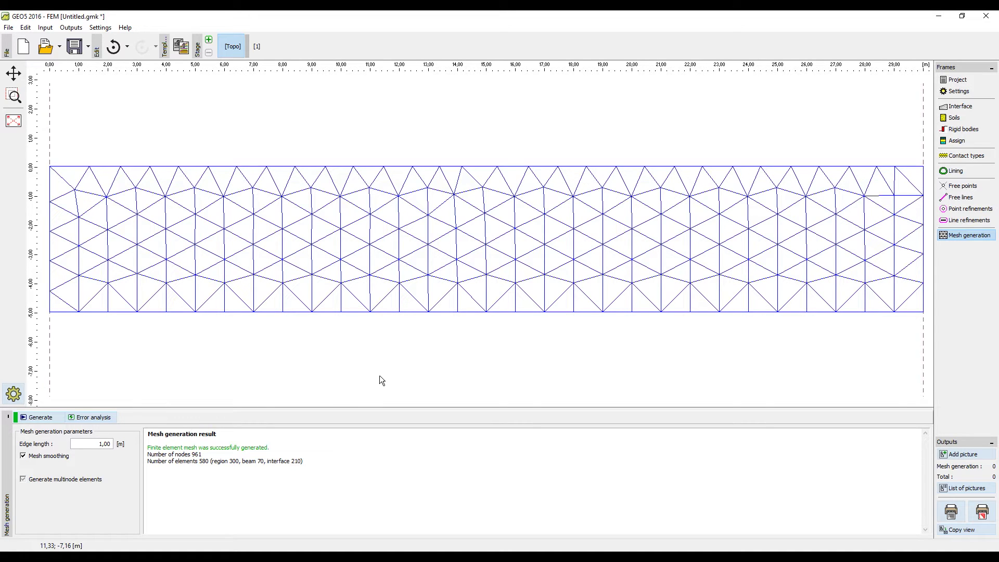
Set the model depth below the deepest interface to 15 m, keeping X range 0 to 30 m
click(946, 107)
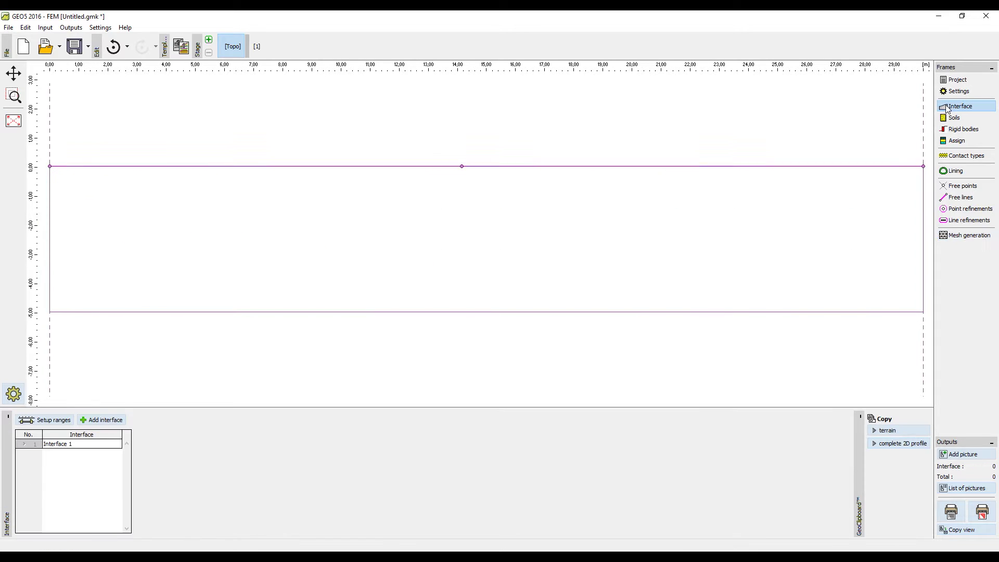
click(50, 421)
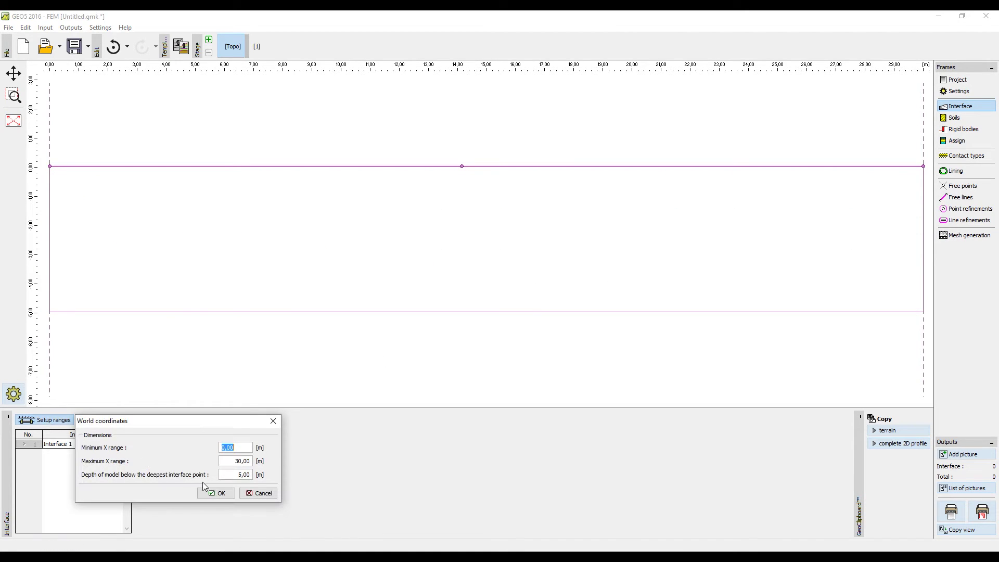
click(225, 473)
text(15)
click(213, 493)
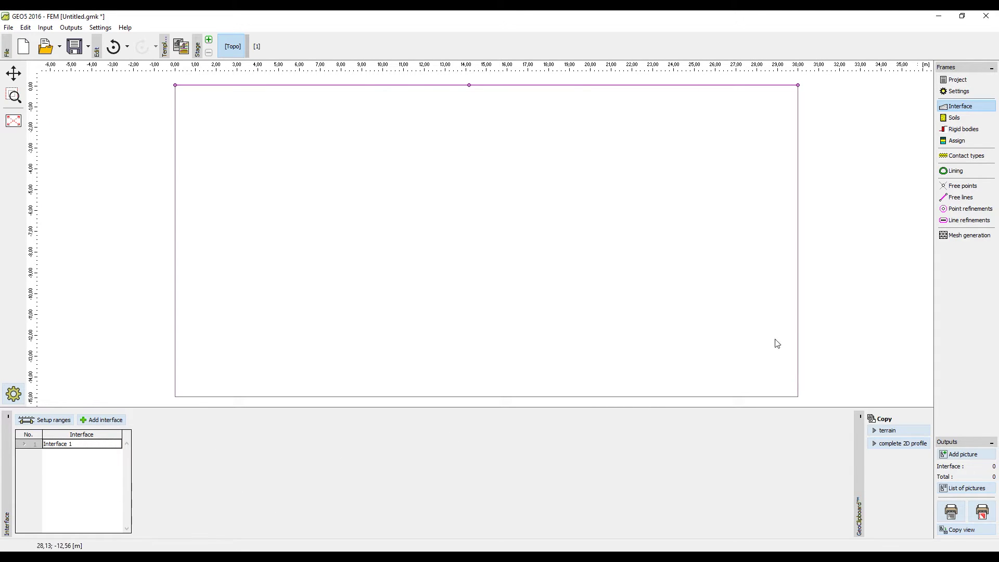
Regenerate the 1.00 m mesh for the deeper model, giving 2261 nodes and 1260 elements
click(943, 237)
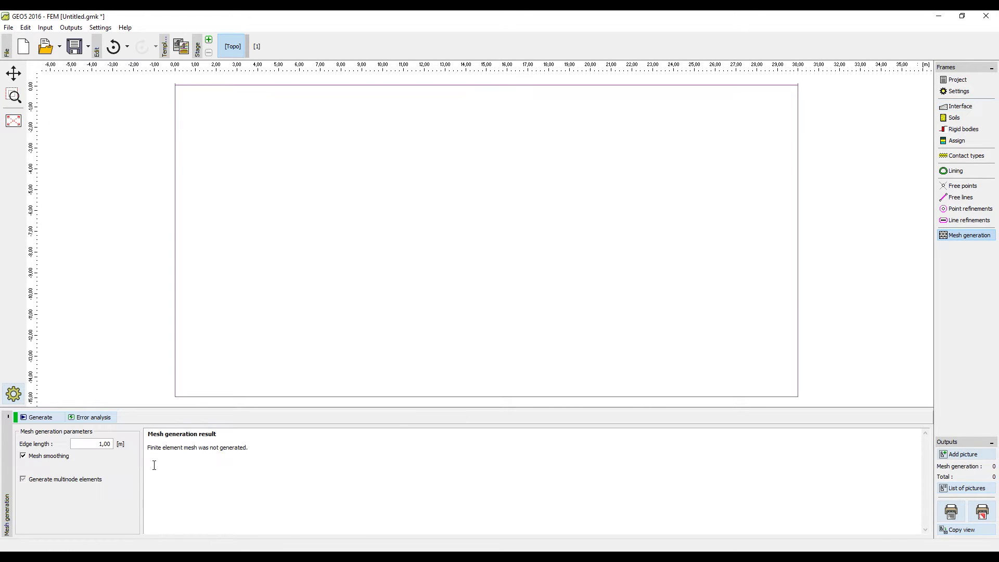
click(40, 418)
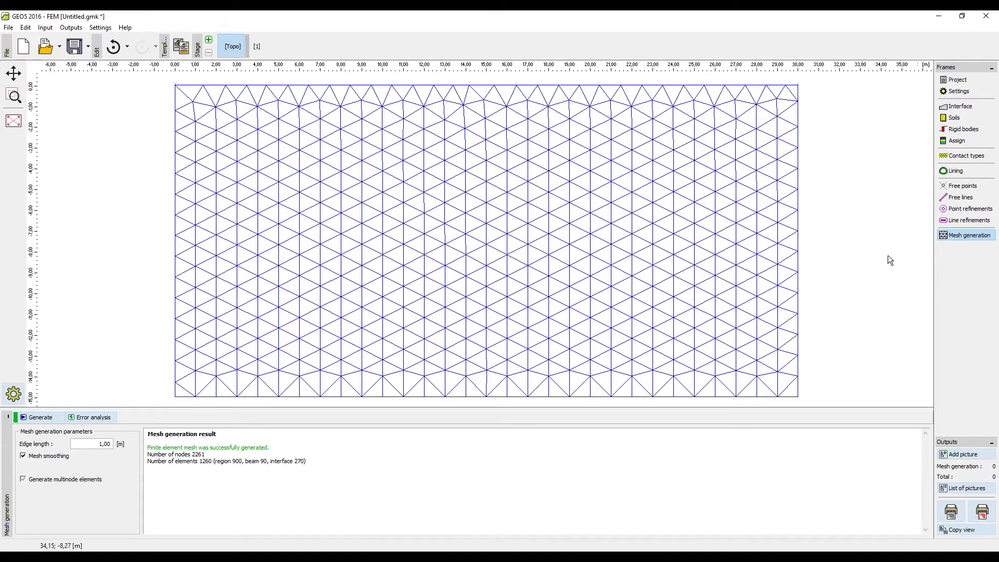
Enable Show grid and Snap to grid in the free points input grid settings
click(962, 191)
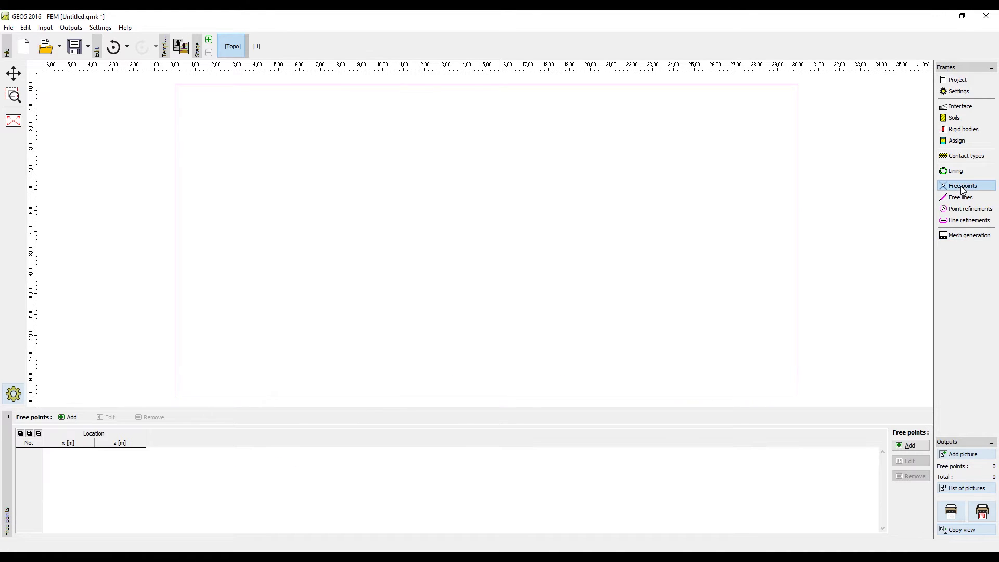
click(110, 32)
click(127, 99)
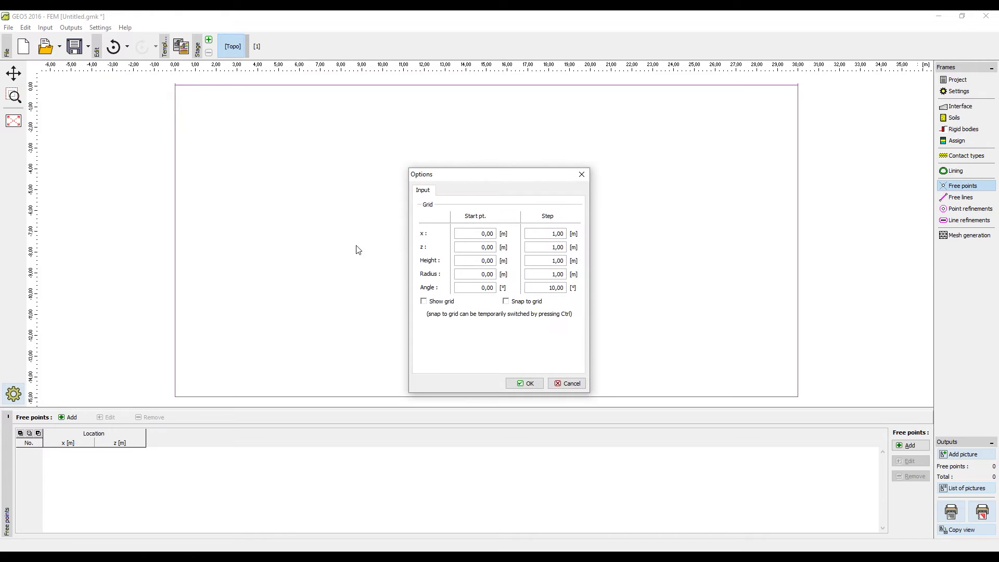
click(424, 302)
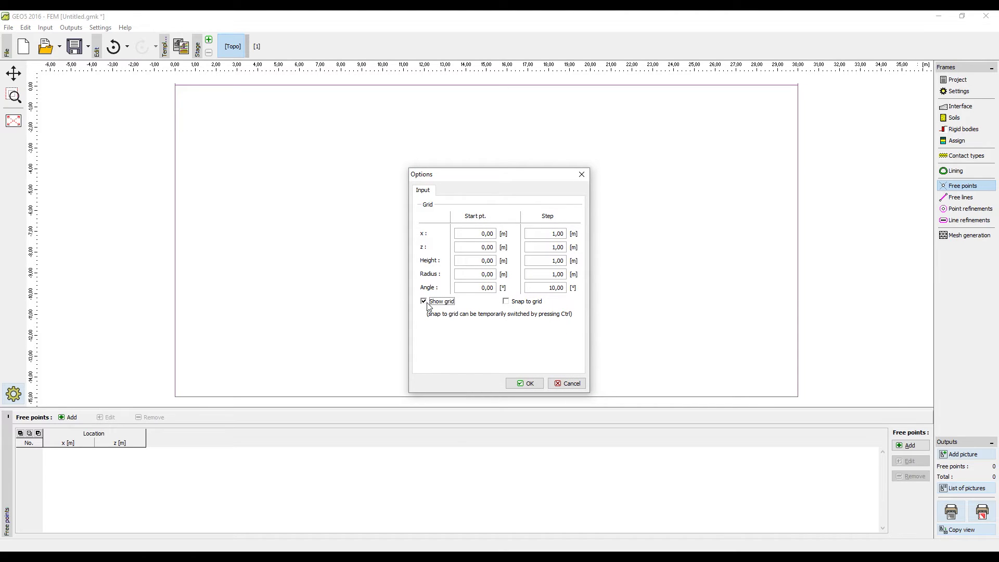
click(505, 302)
click(523, 383)
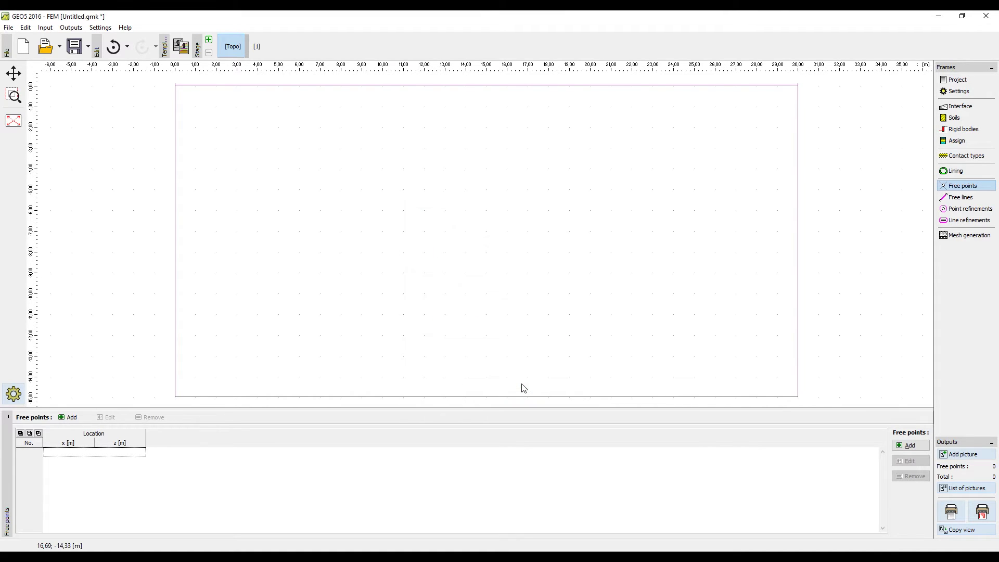
Place free points at (11; -10), (15; -10), (15; -7) and (11; -7)
click(83, 419)
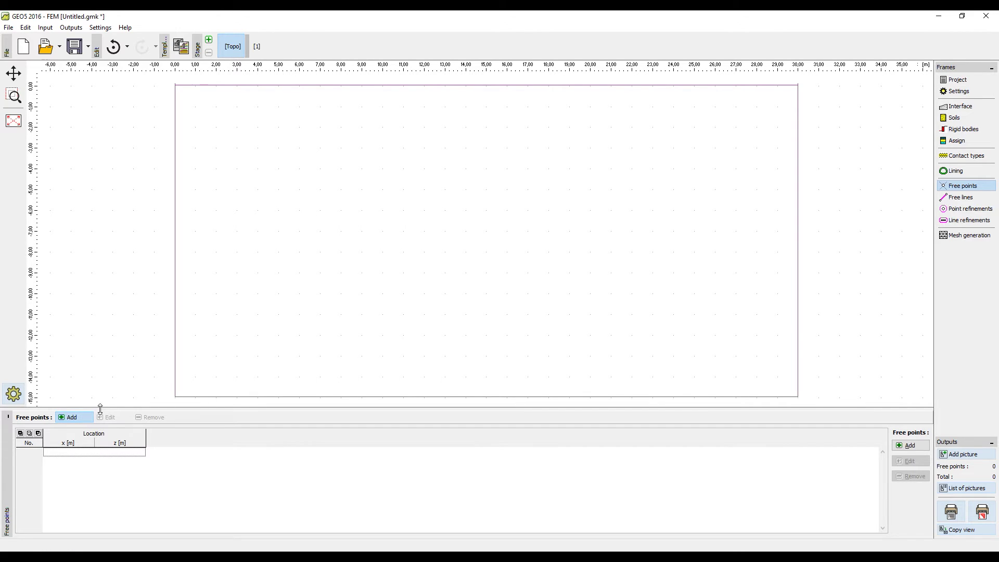
click(403, 293)
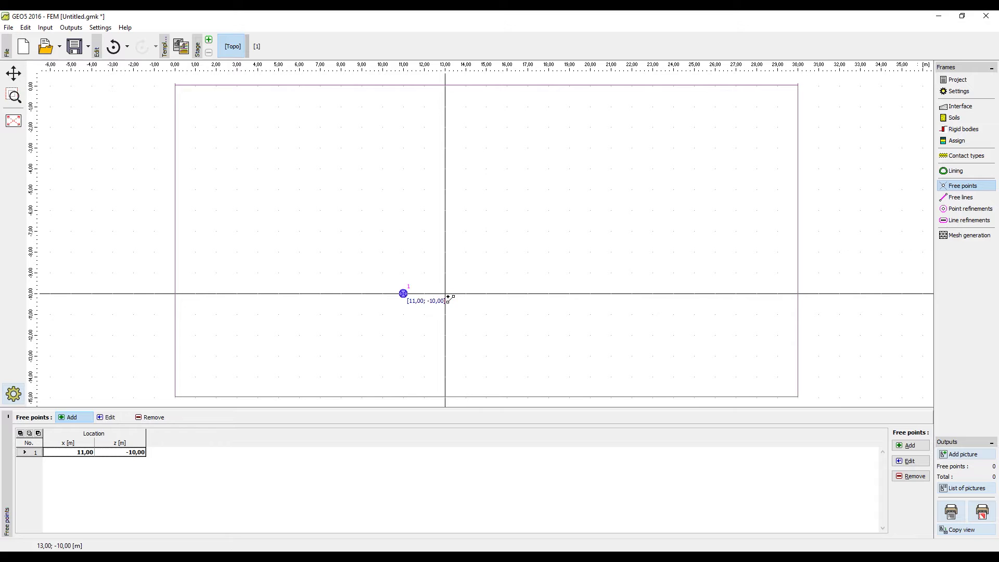
click(487, 295)
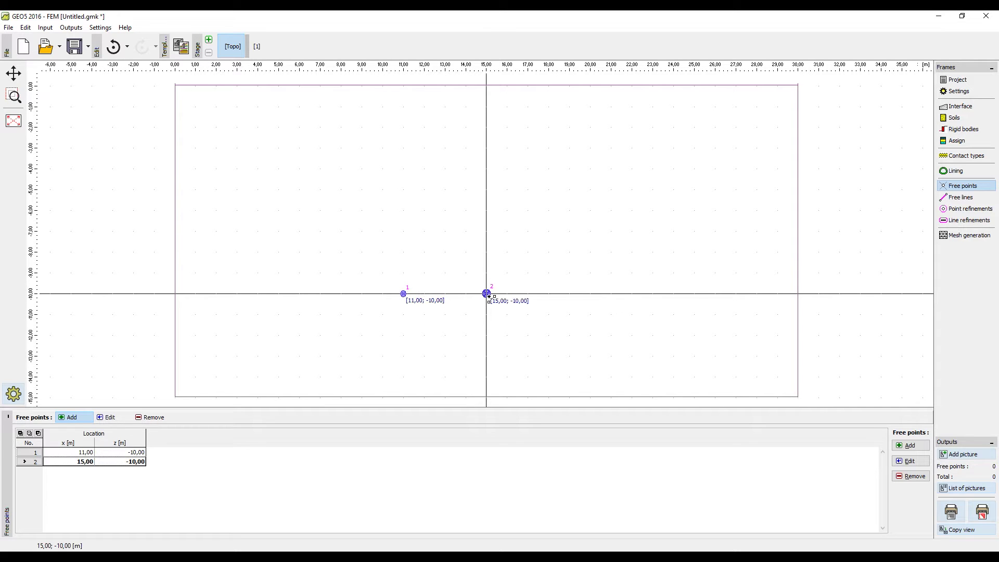
click(487, 231)
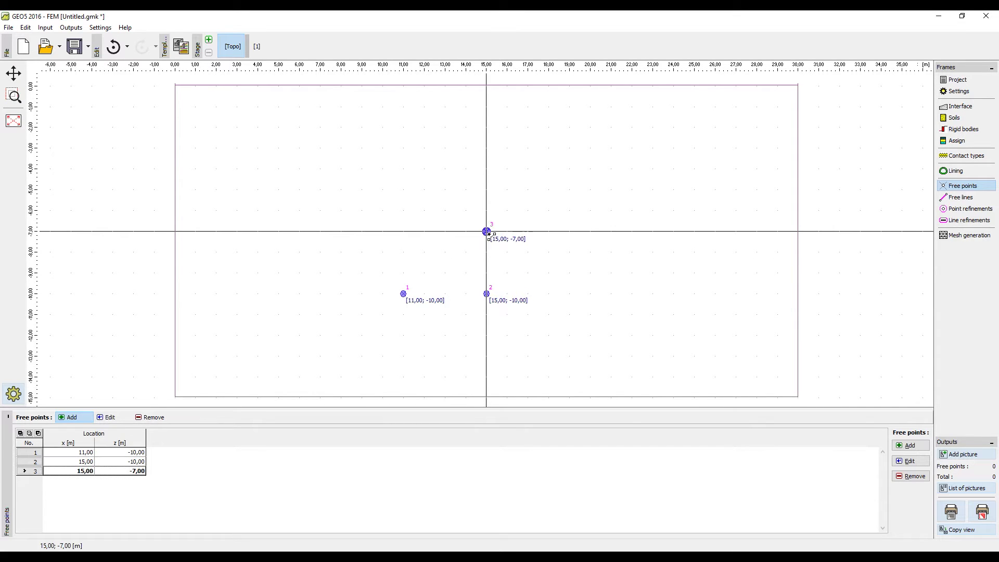
click(409, 235)
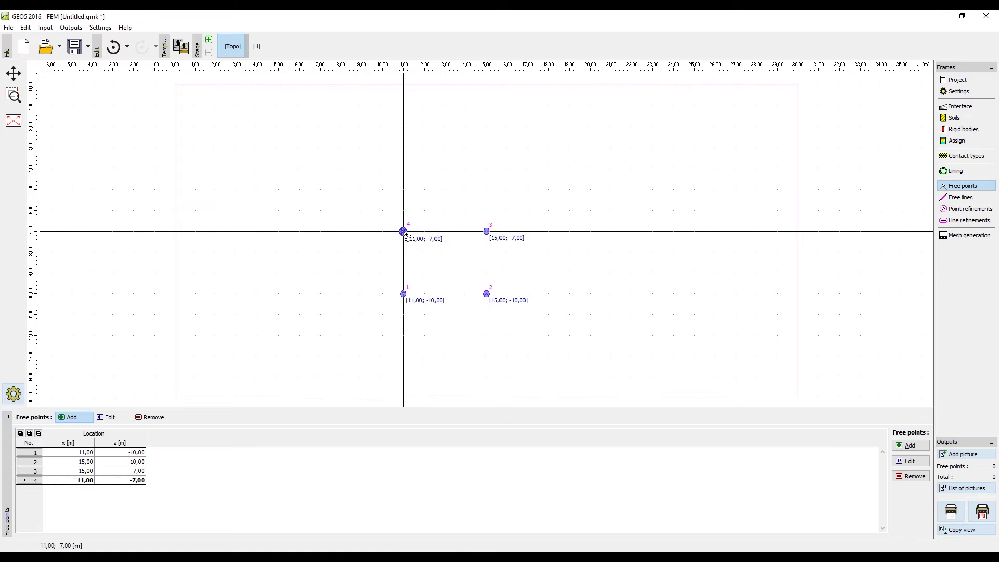
click(76, 418)
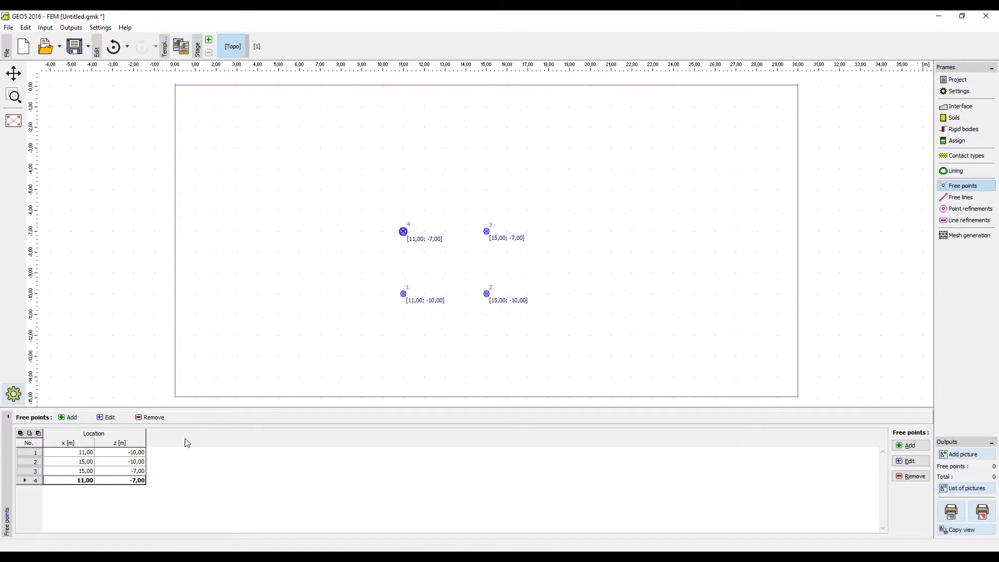
Draw straight free lines for the left wall, floor and right wall between the tunnel points
click(960, 197)
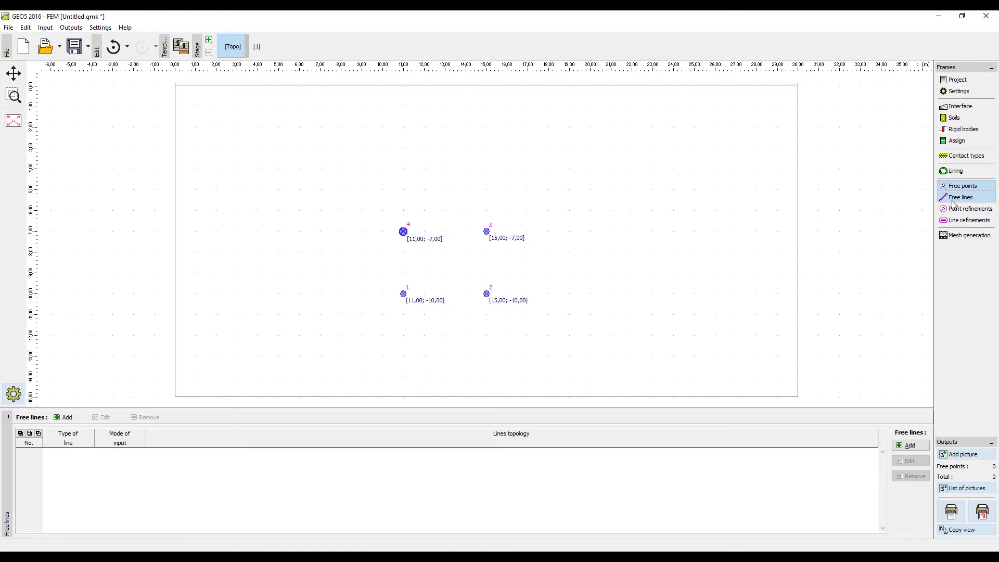
click(82, 416)
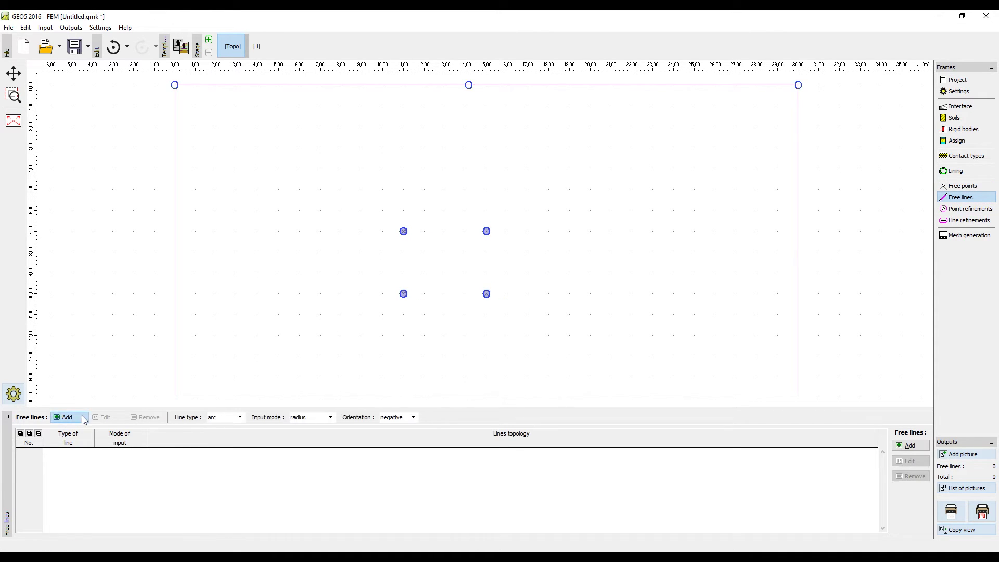
click(225, 417)
click(222, 425)
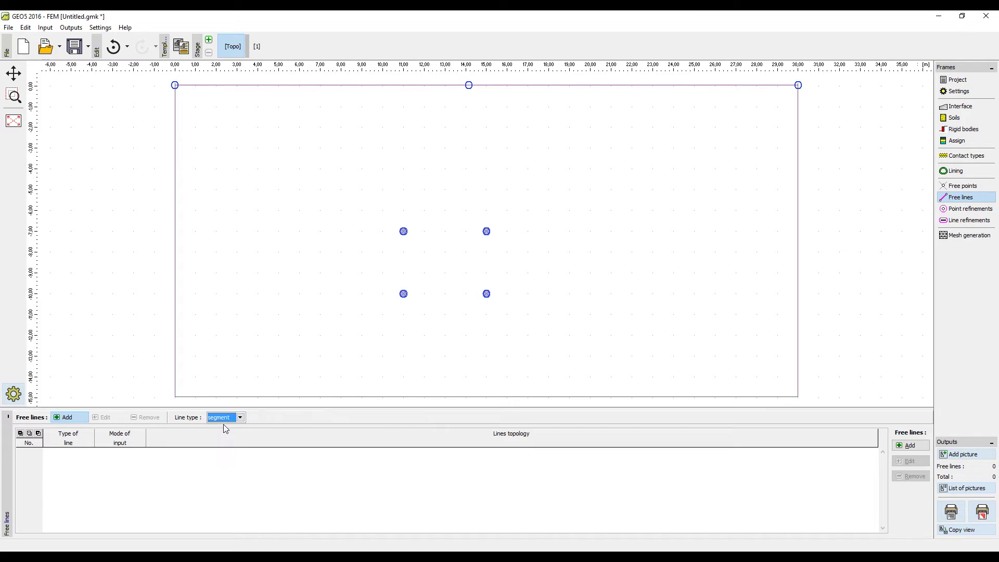
click(403, 231)
click(403, 294)
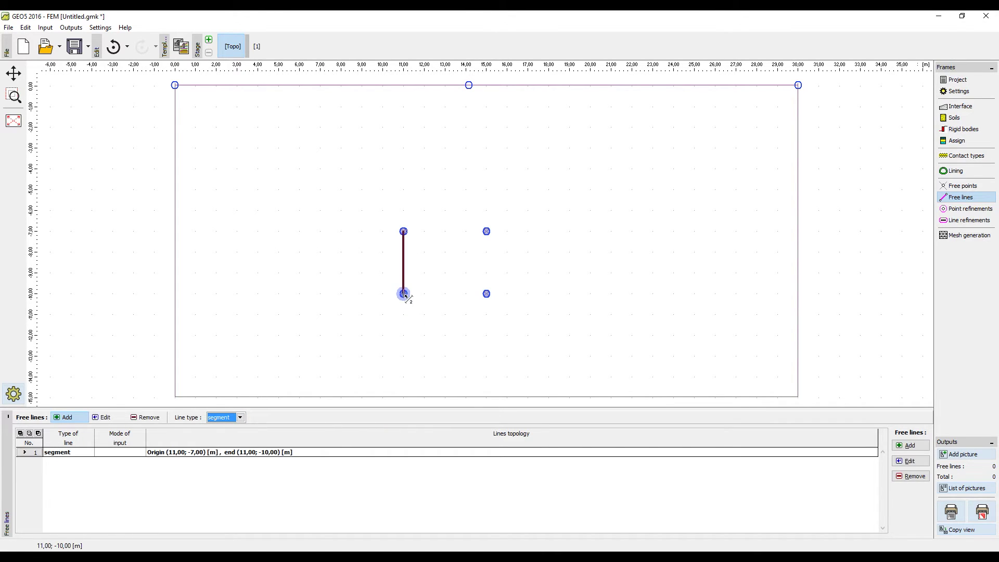
click(486, 293)
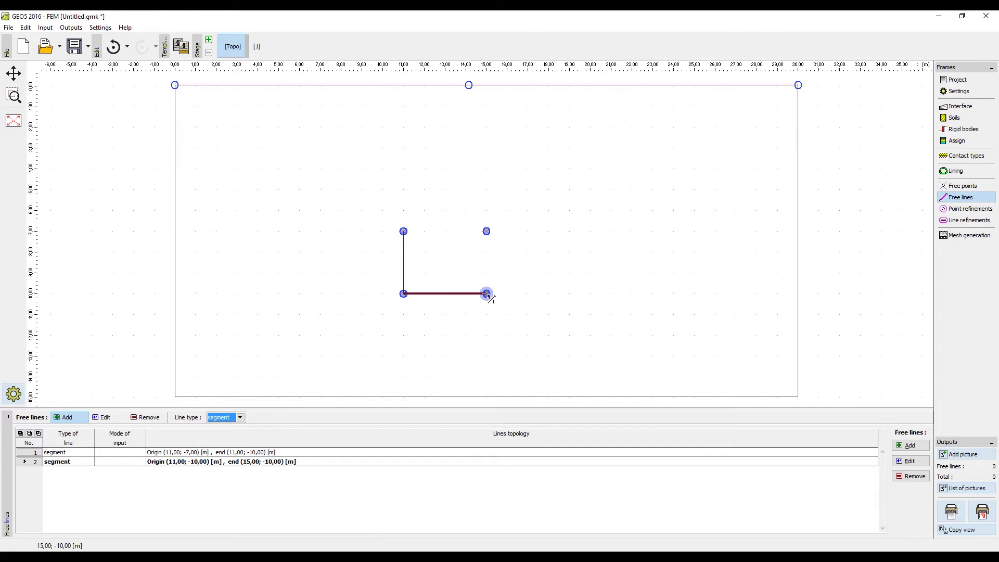
click(486, 231)
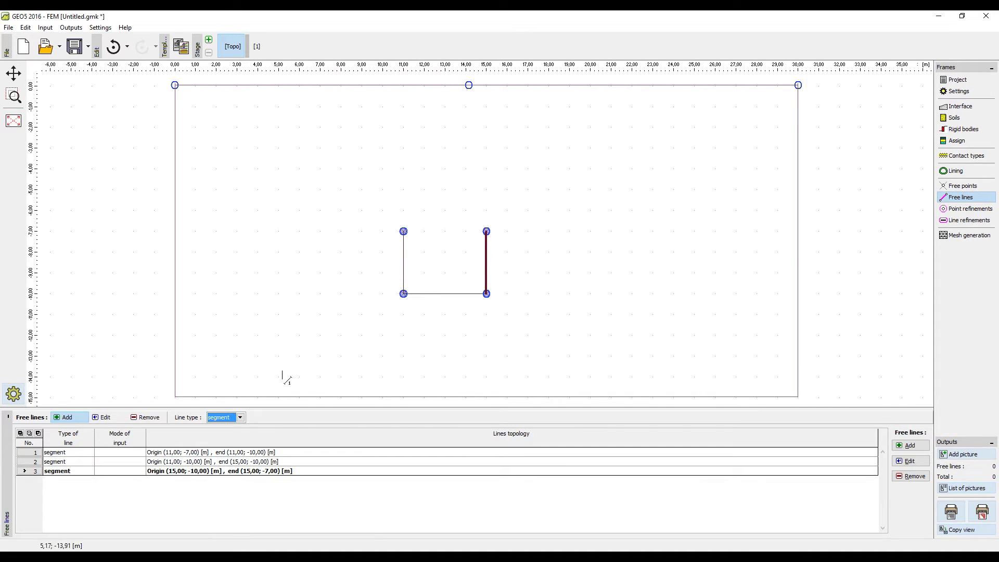
Close the tunnel roof with a 2 m radius arc from (11; -7) to (15; -7)
click(241, 417)
click(234, 439)
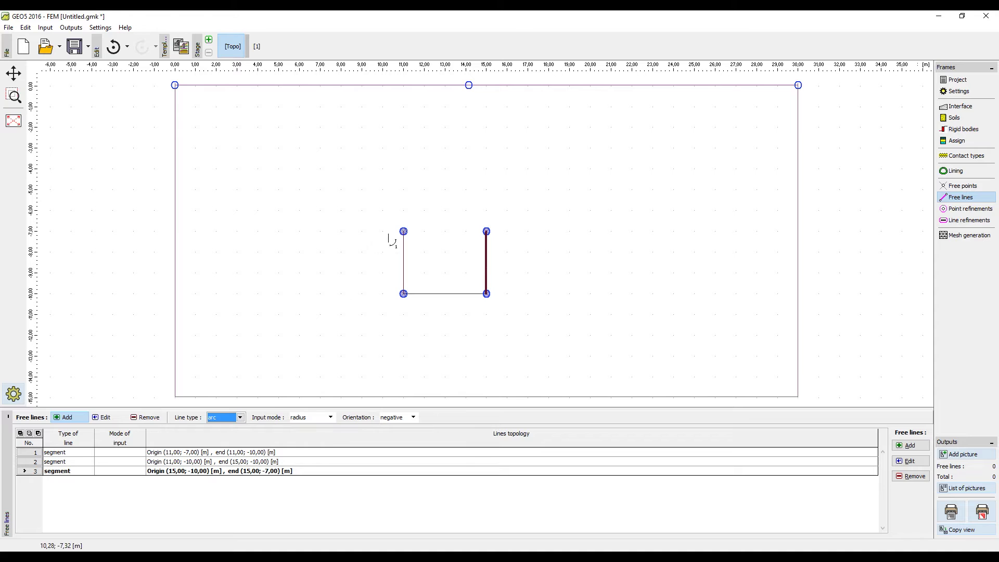
click(403, 231)
click(486, 231)
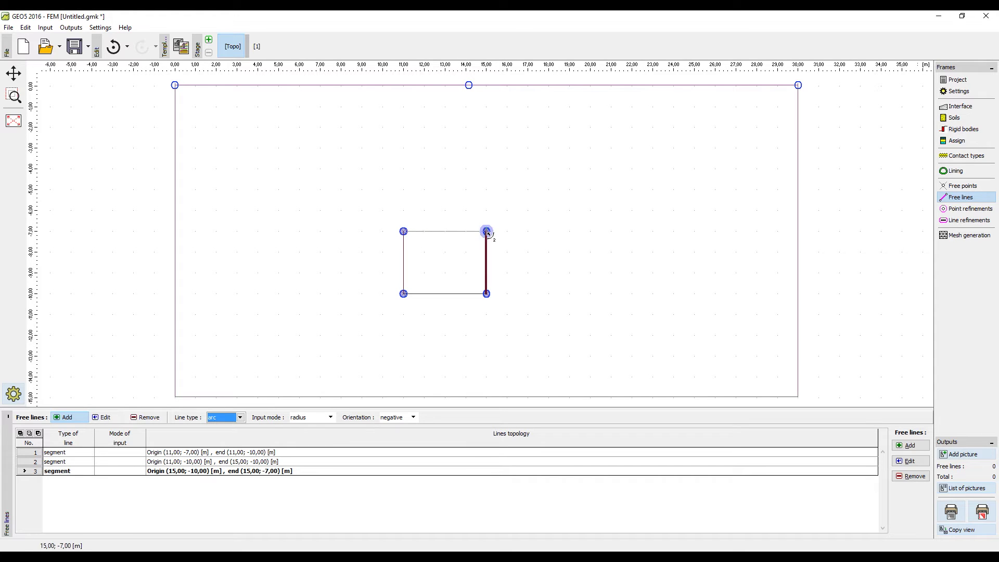
click(444, 230)
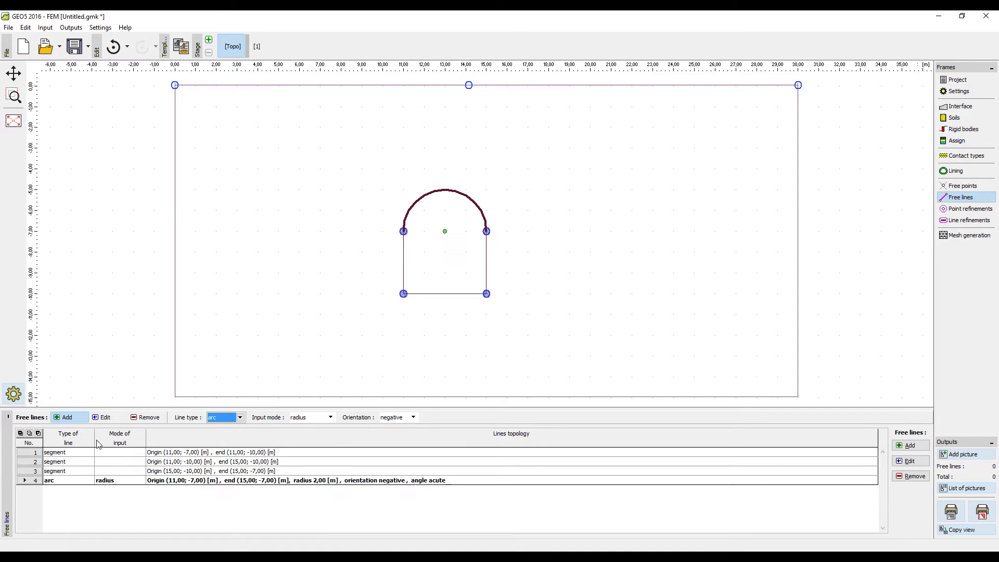
click(71, 421)
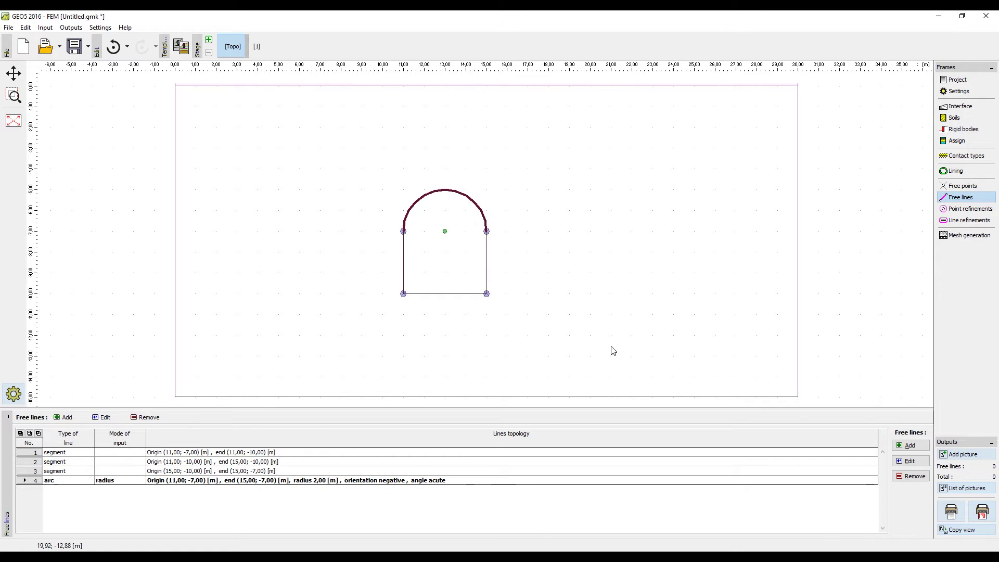
Generate a 1 m edge mesh around the tunnel outline, giving 2325 nodes and 1322 elements
click(968, 235)
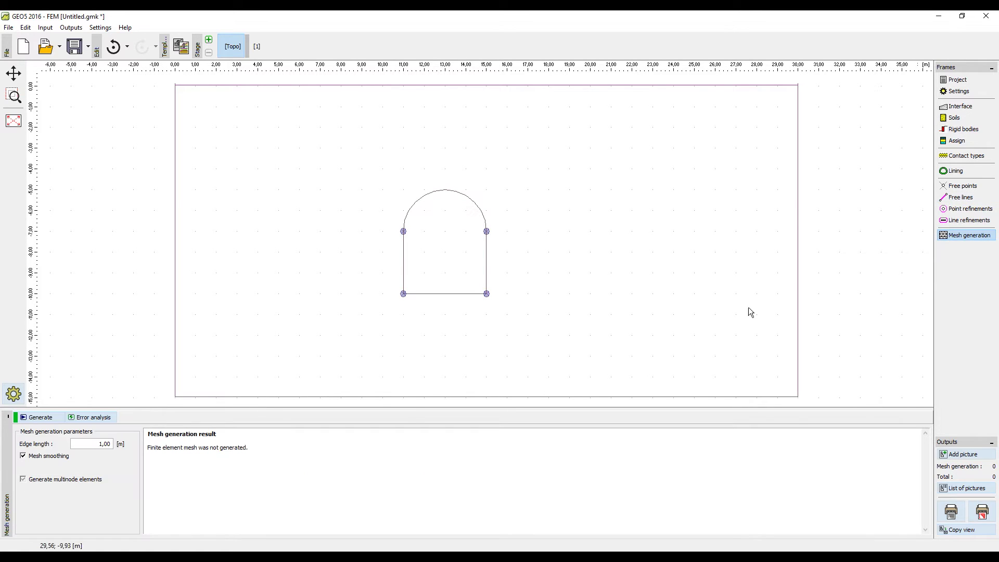
click(40, 417)
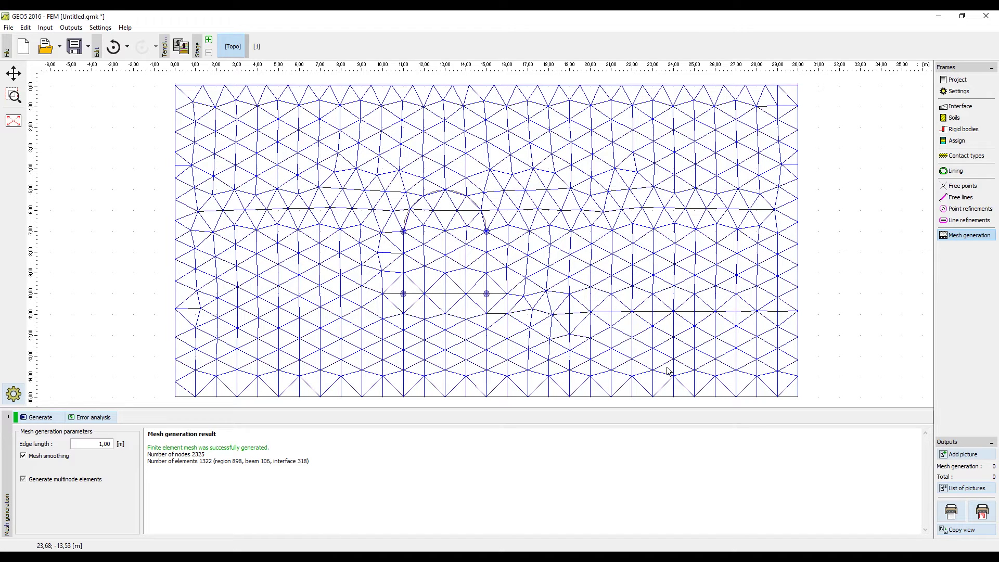
click(960, 221)
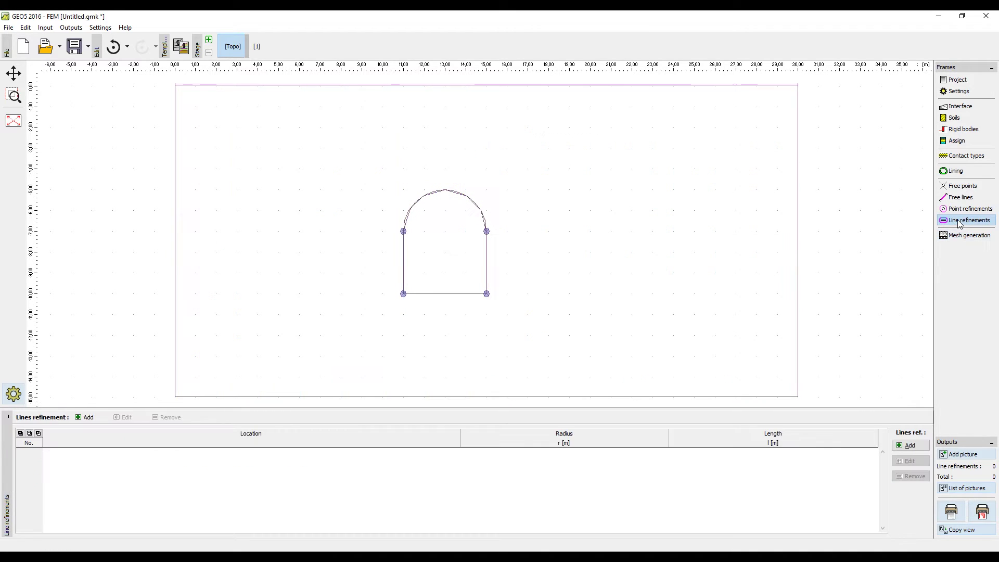
Add a line refinement on the left tunnel wall with 2 m radius and 0.2 m length
click(80, 417)
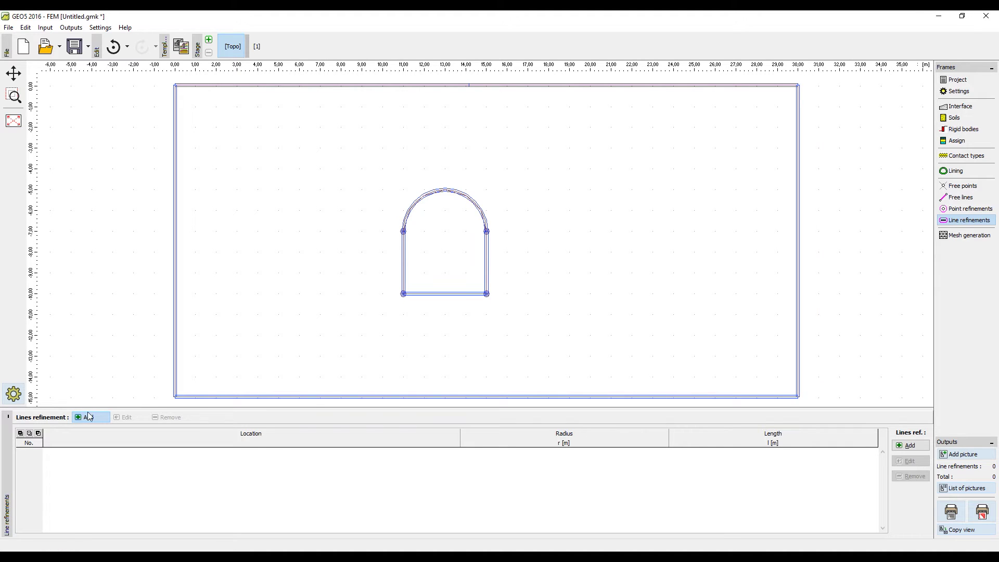
click(405, 269)
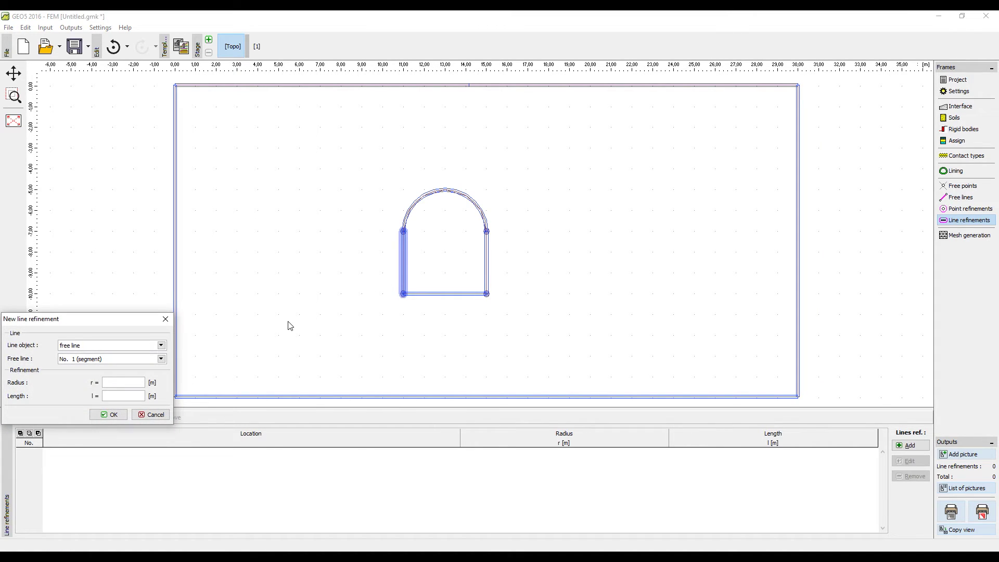
text(2)
key(Tab)
text(0,2)
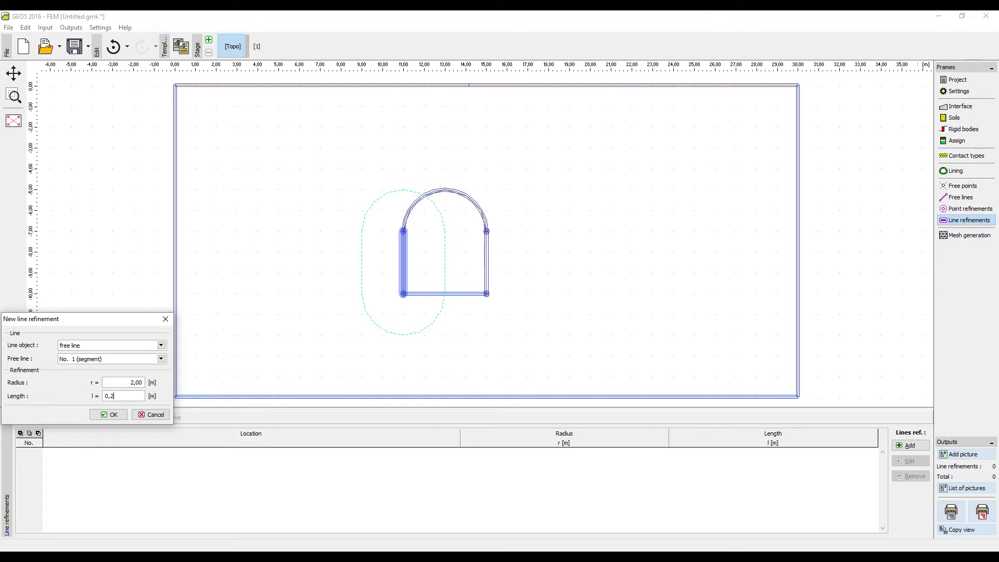
click(112, 416)
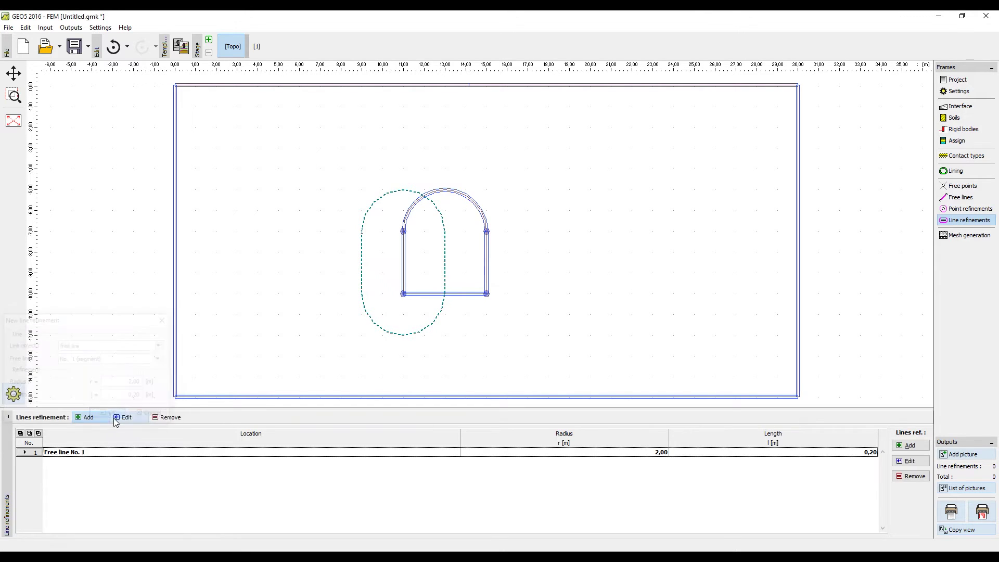
Apply the same 2 m / 0.2 m refinement to the floor, right wall and roof arc
click(460, 295)
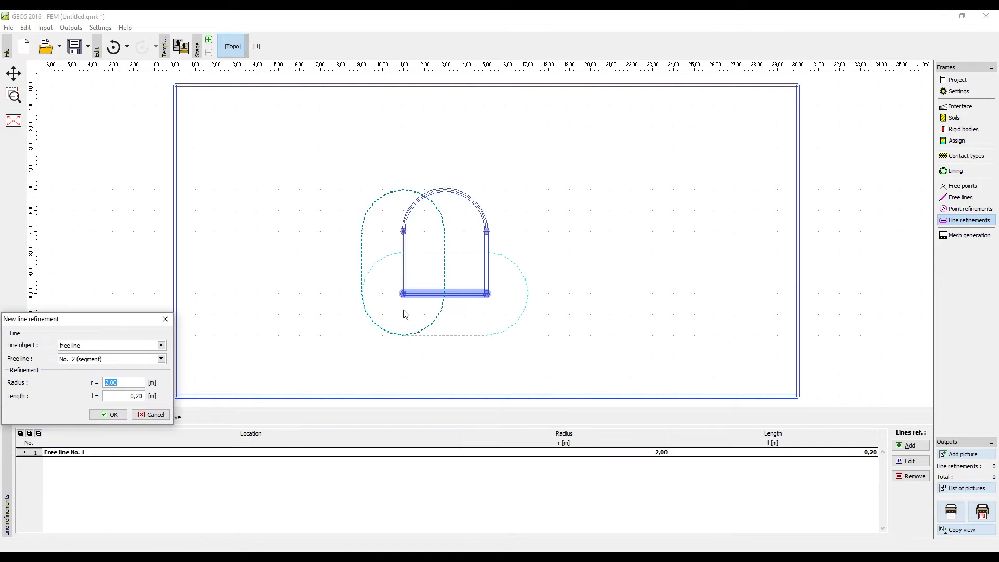
click(109, 414)
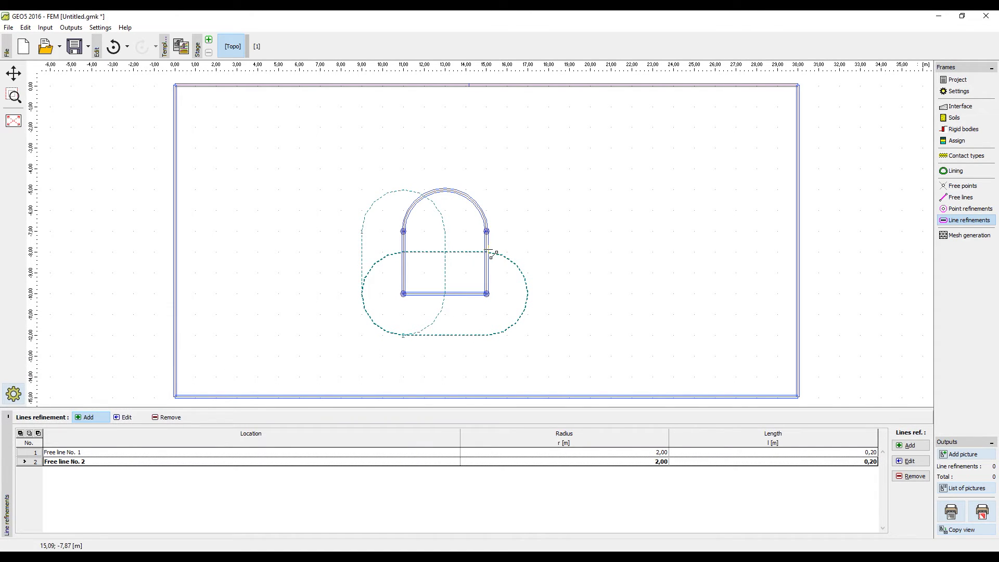
click(488, 260)
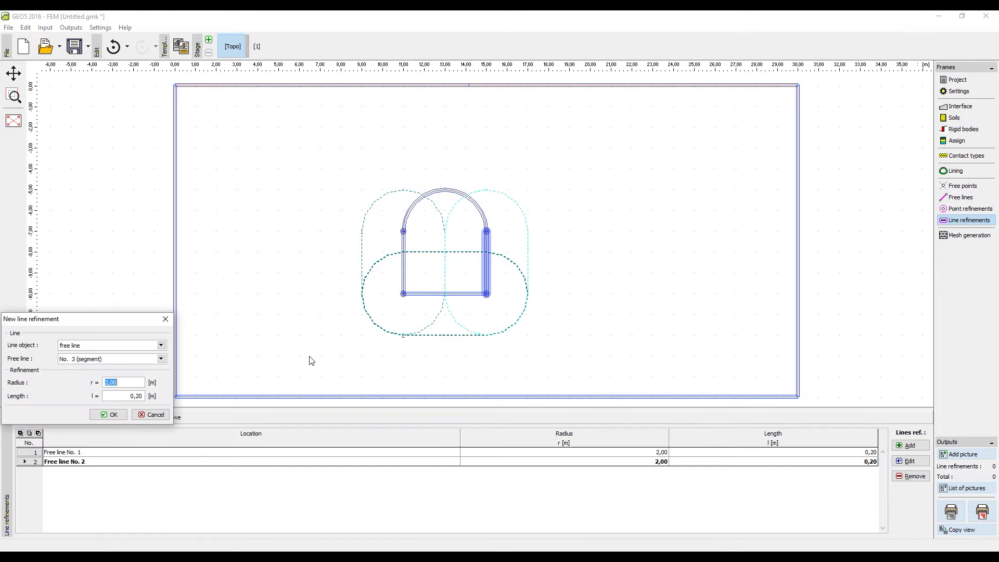
click(113, 412)
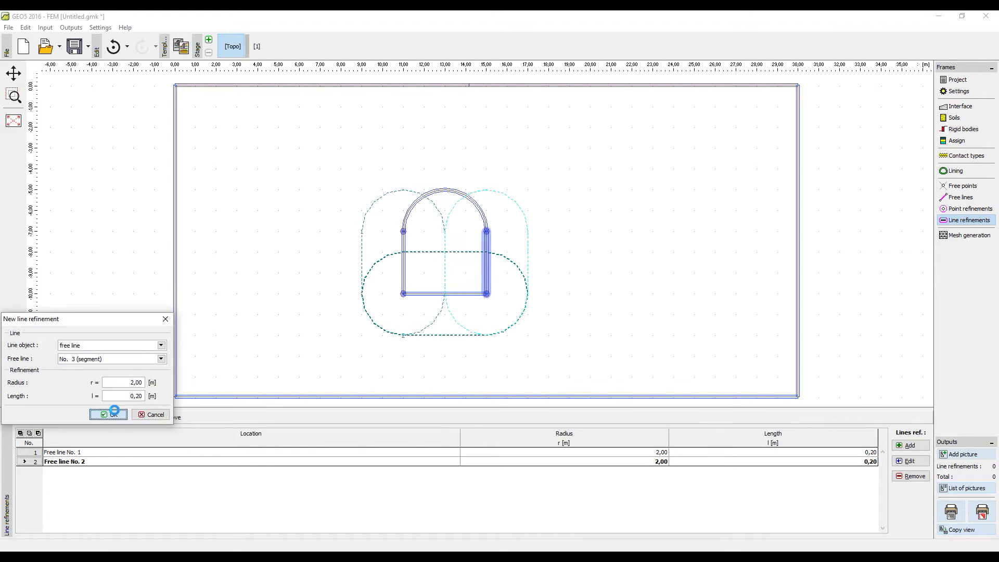
click(456, 194)
click(110, 414)
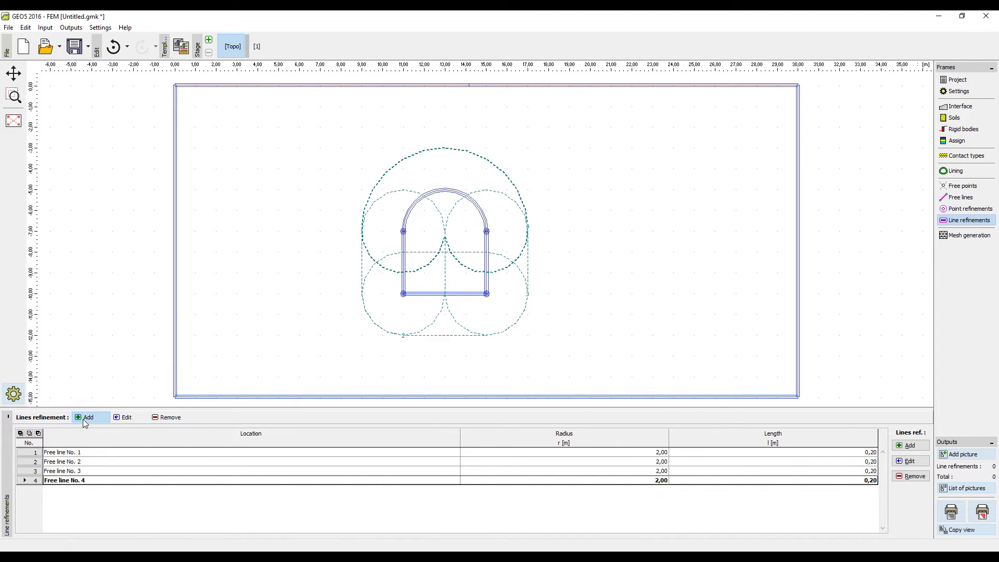
click(82, 418)
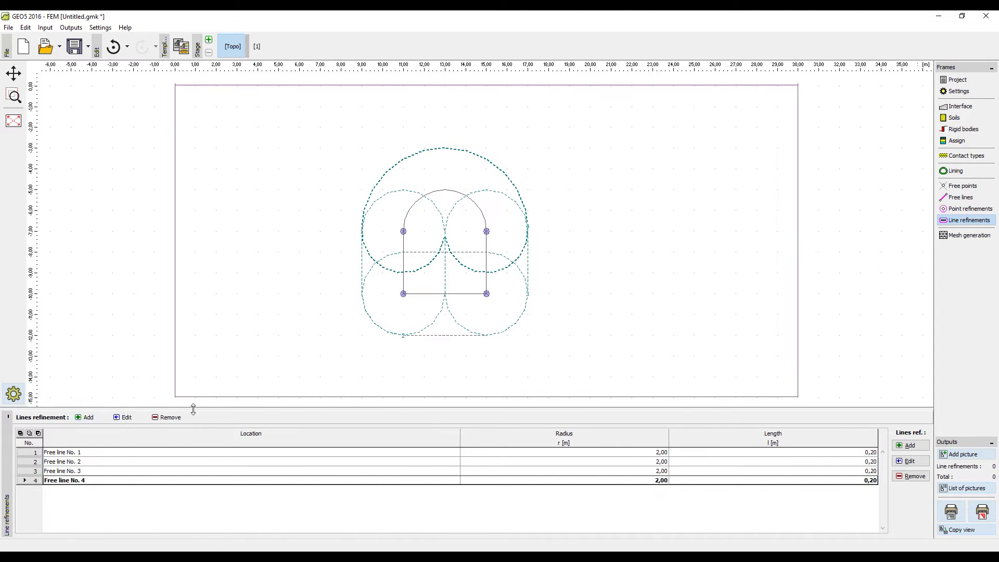
Regenerate the refined mesh (3741 nodes, 2160 elements) and check the Gravelly clay assignment
click(958, 237)
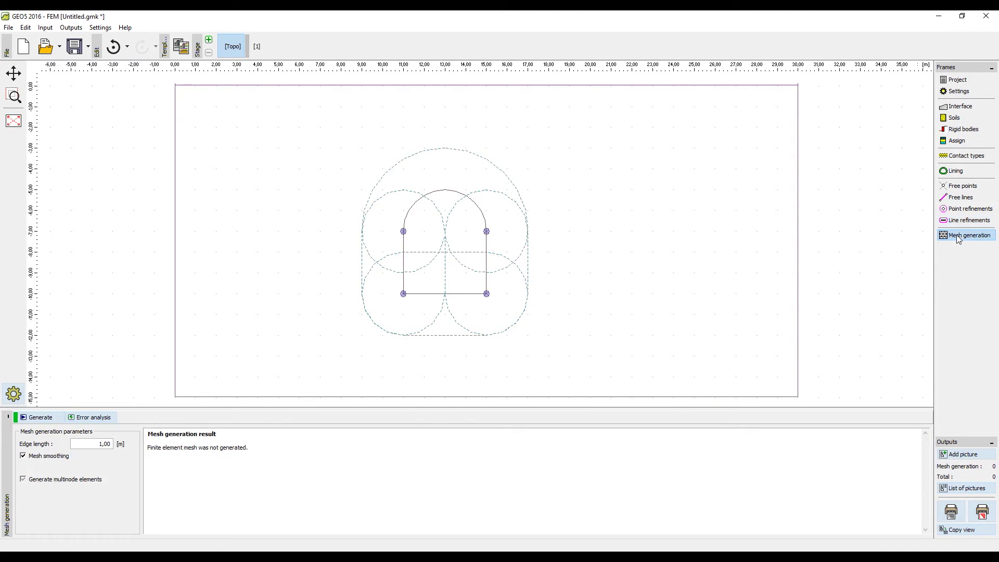
click(40, 418)
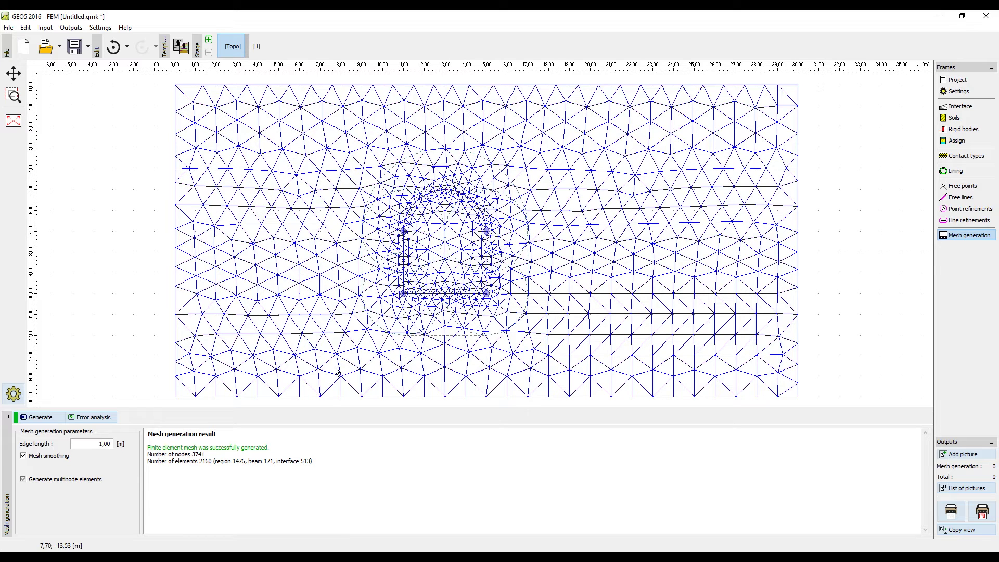
click(956, 141)
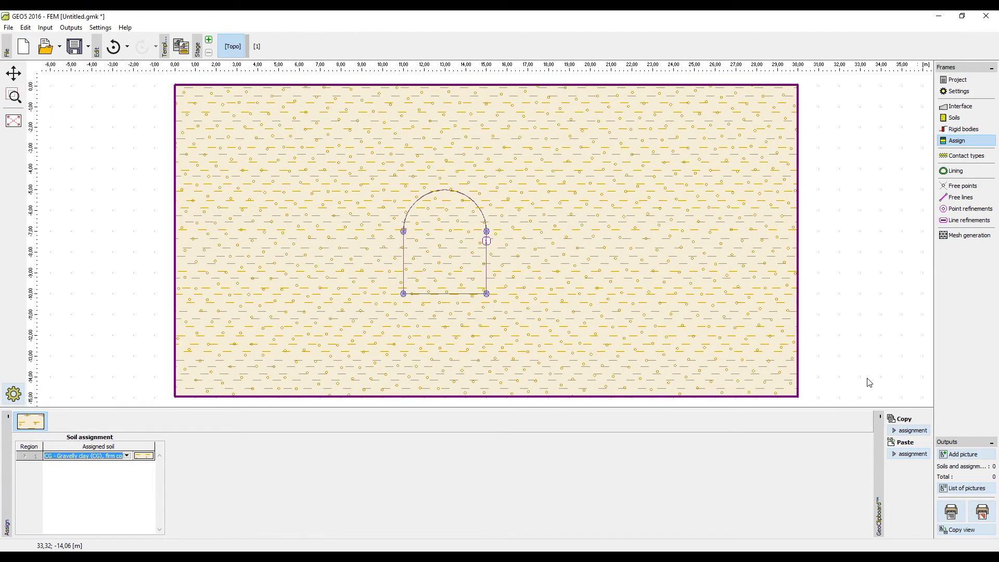
Run the stage 1 elastic stress analysis (up to 288.30 kPa), then add construction stage 2
click(257, 48)
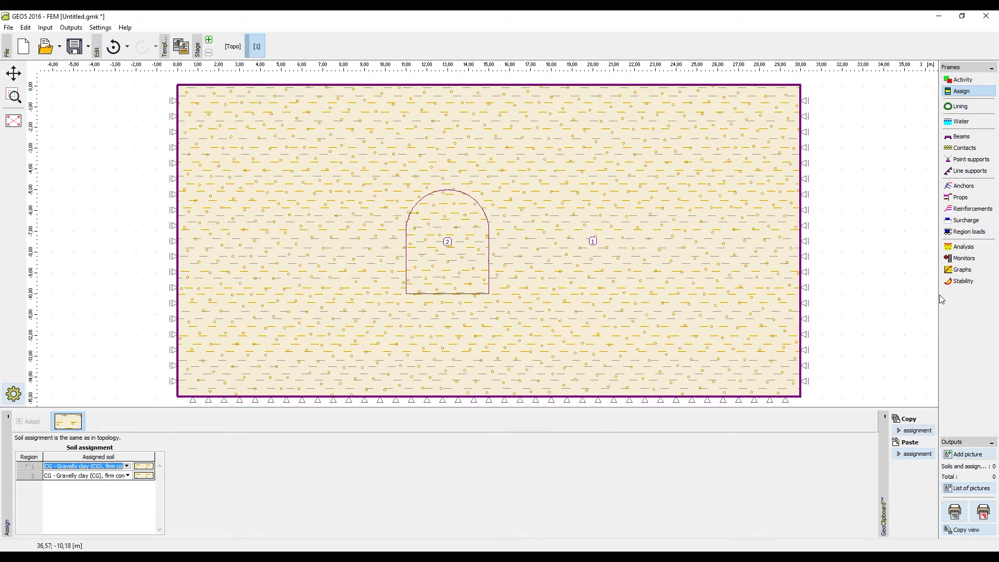
click(966, 251)
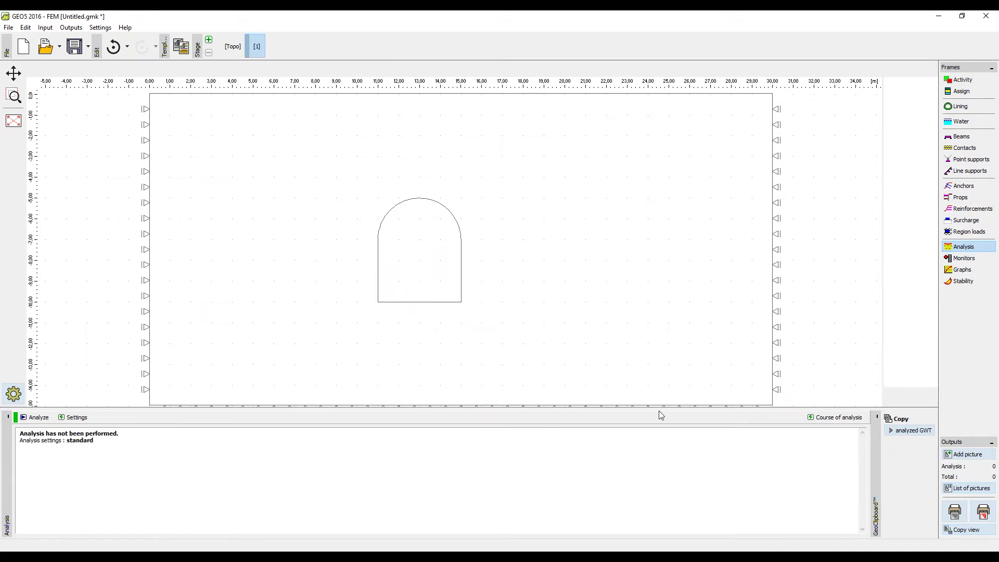
click(38, 417)
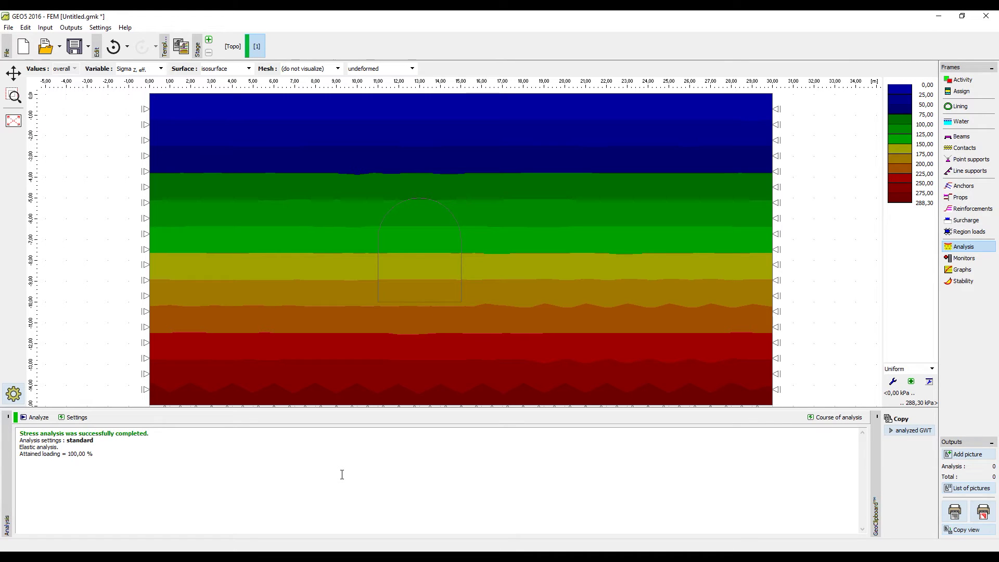
click(208, 40)
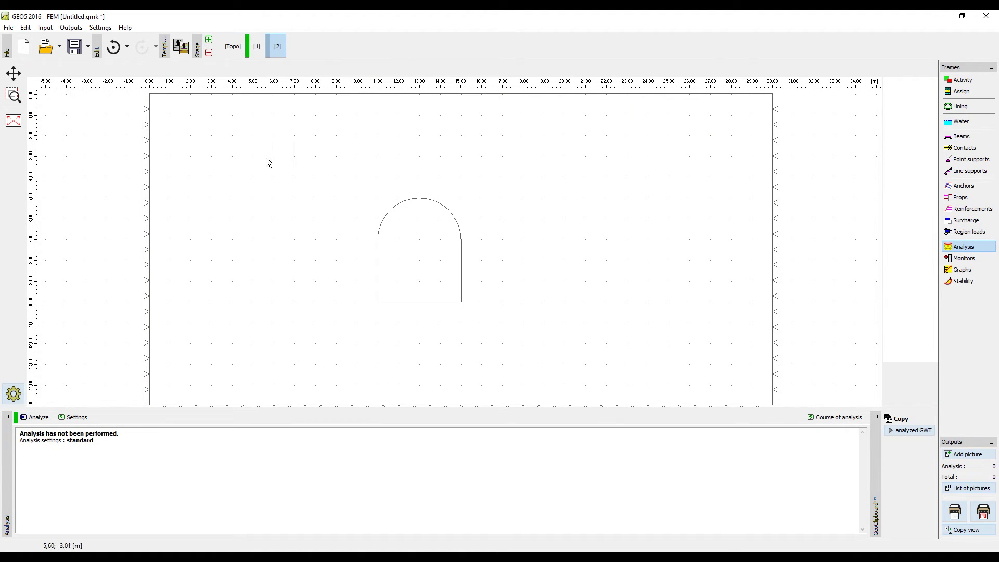
Excavate the tunnel in stage 2 by deactivating region 2, then bring up the beams list
click(954, 79)
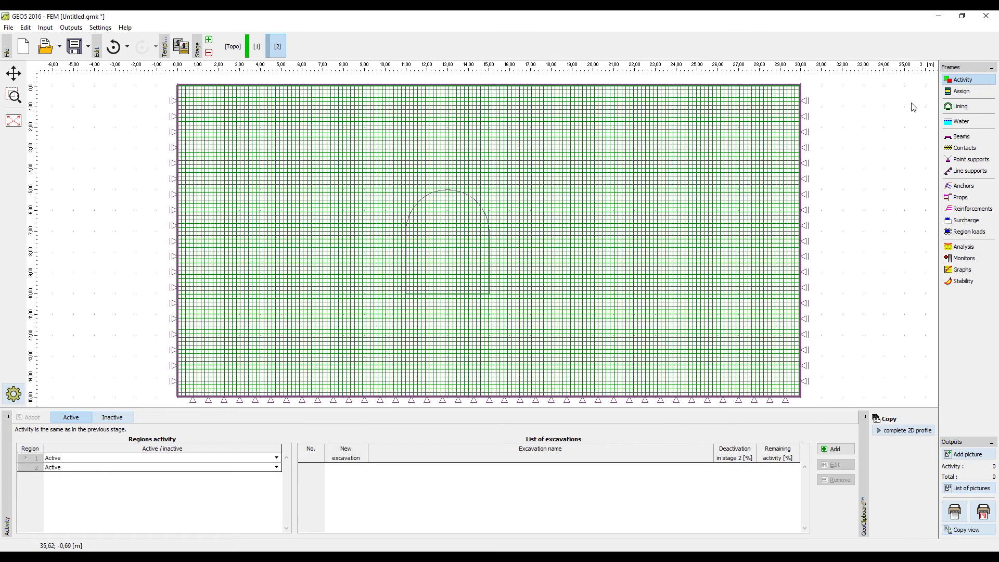
click(437, 269)
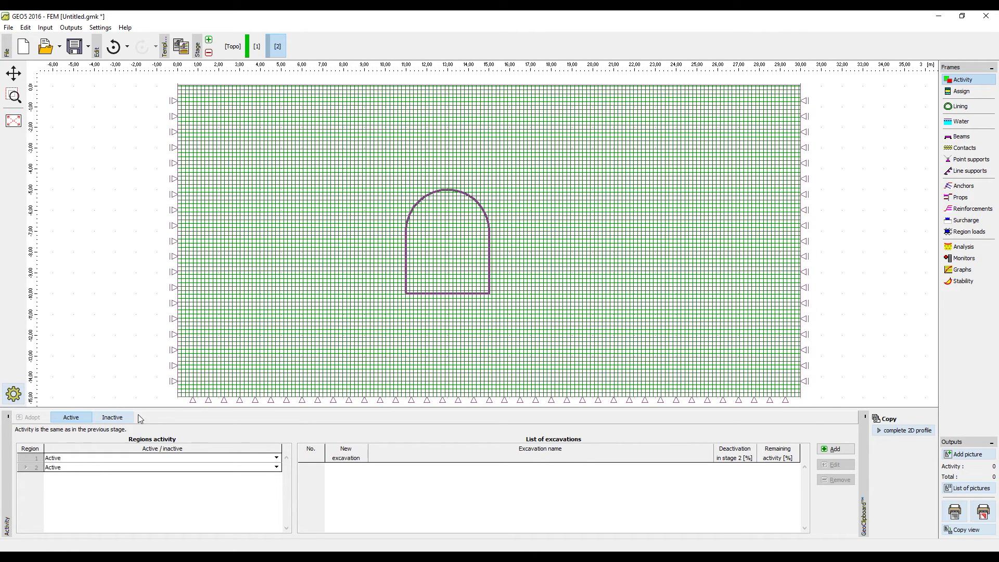
click(106, 420)
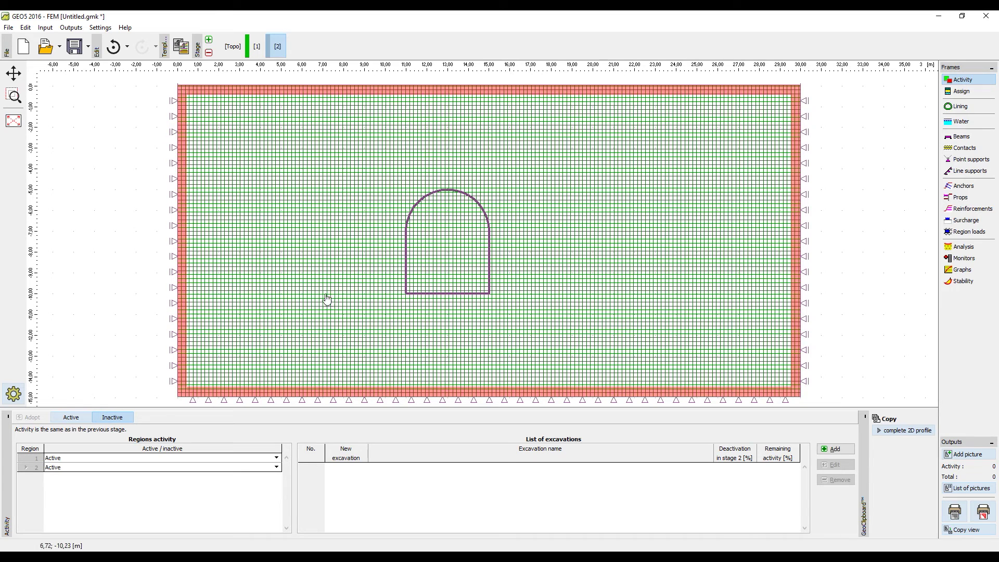
click(437, 265)
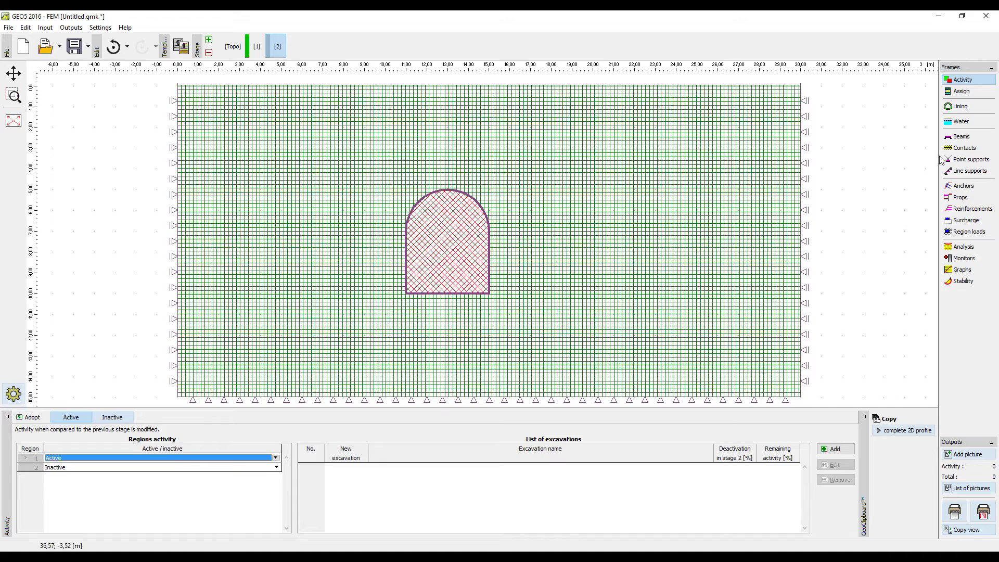
click(951, 138)
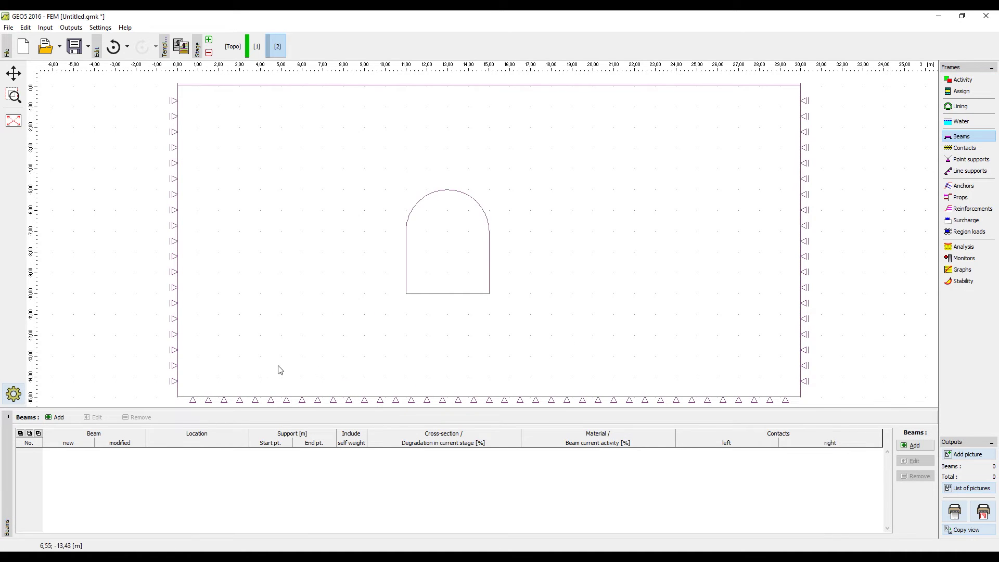
Add a 'tunnel wall' beam on the left wall: rectangular, h = 0.20 m, C 30/37 concrete
click(59, 417)
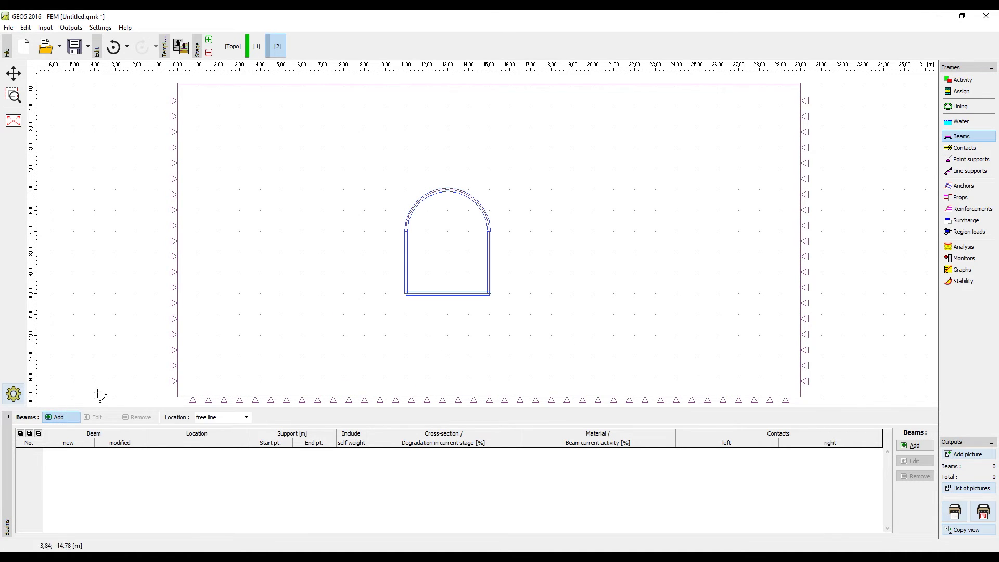
click(408, 262)
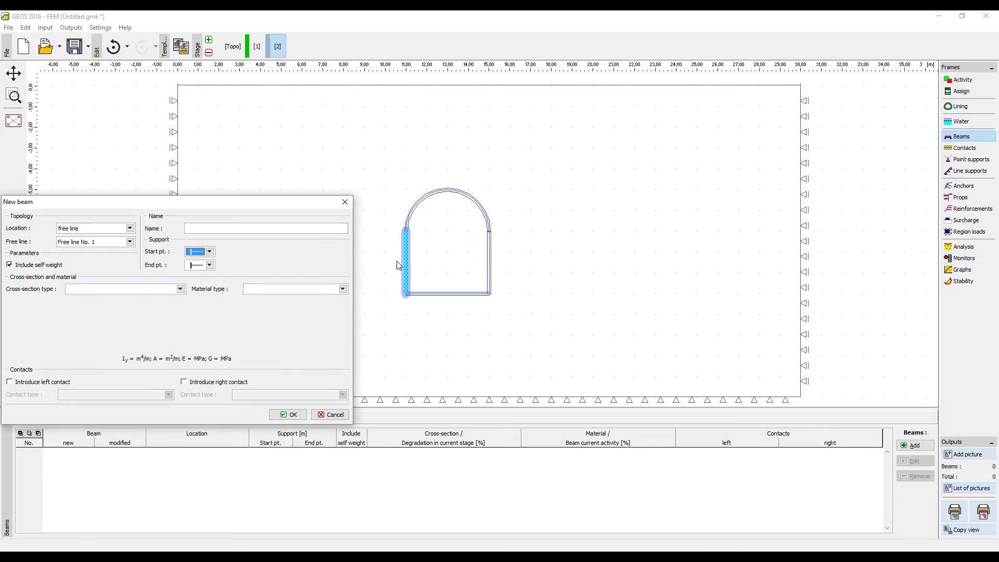
click(201, 229)
text(tunnel wall)
click(154, 289)
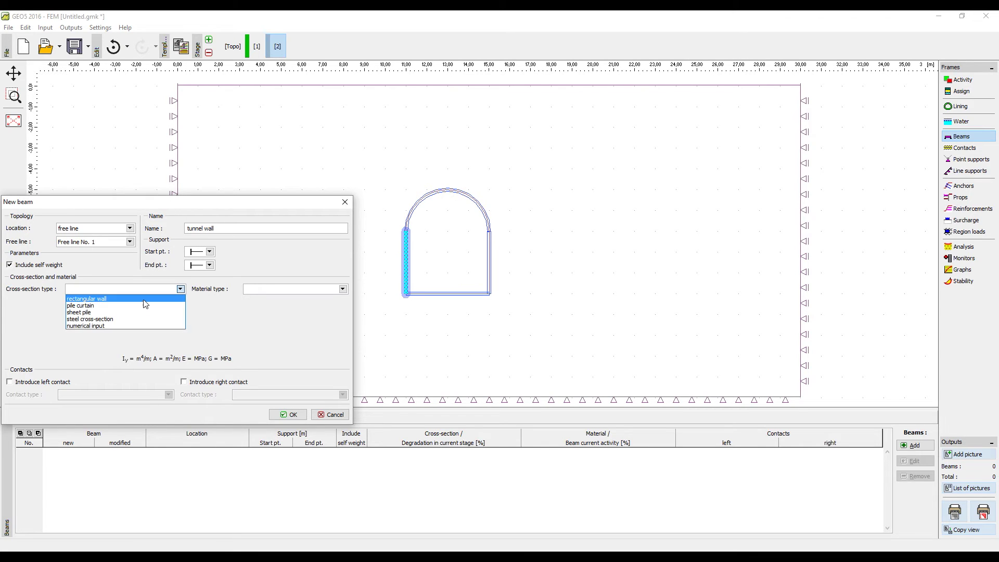
click(144, 300)
click(138, 303)
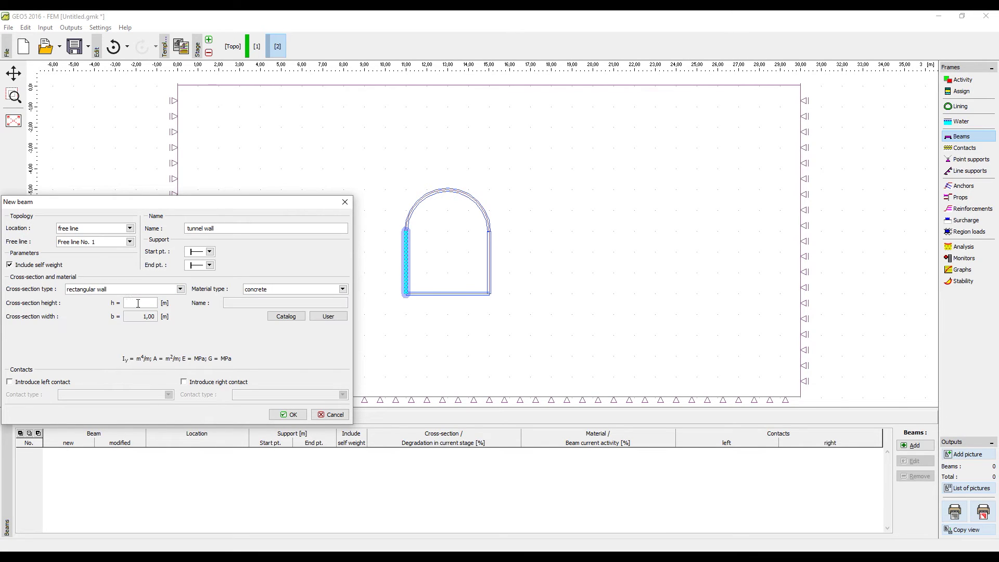
text(0,2)
click(281, 317)
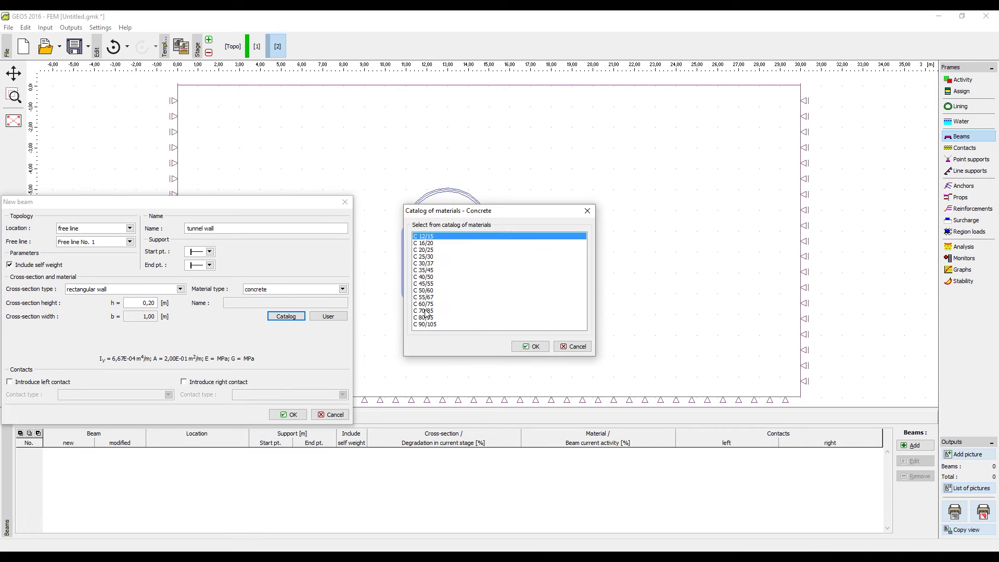
click(431, 264)
click(515, 347)
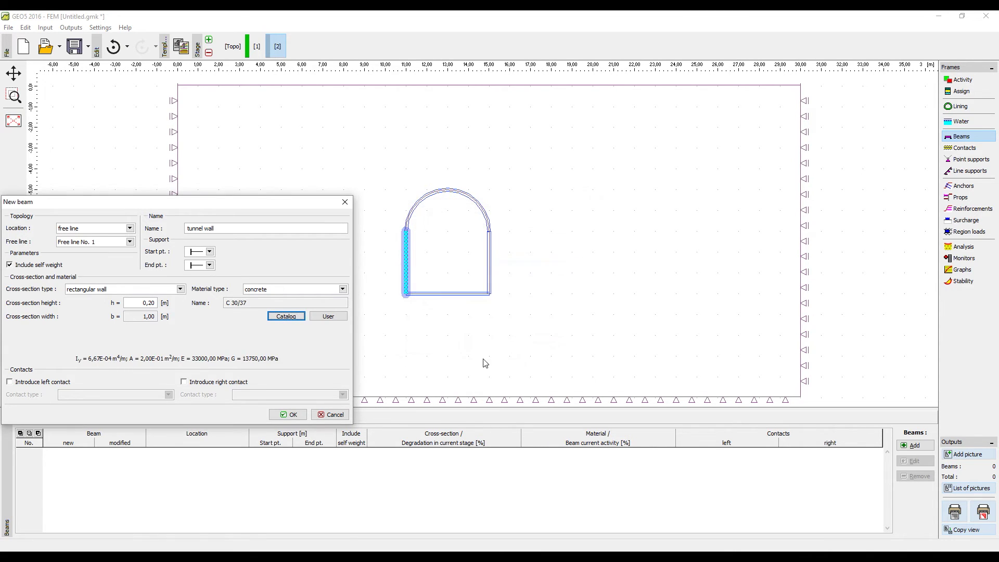
click(288, 415)
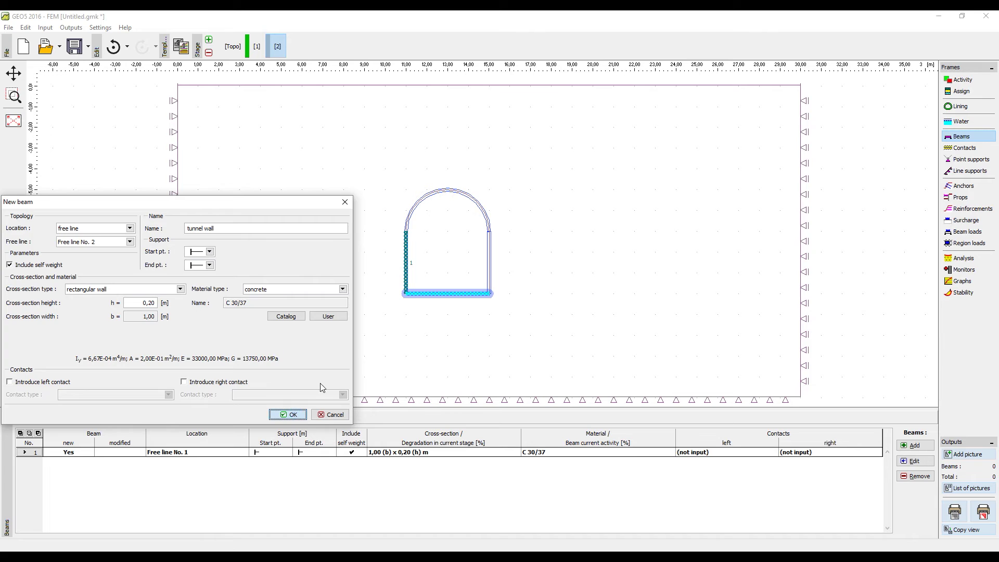
Add matching beams along the tunnel floor, right wall and arched roof
key(Return)
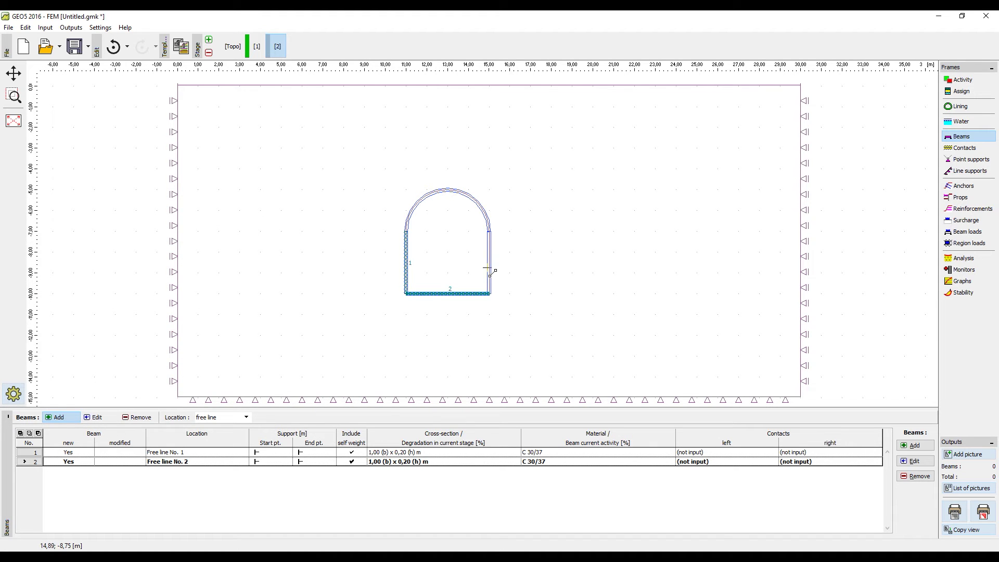
click(489, 269)
click(287, 415)
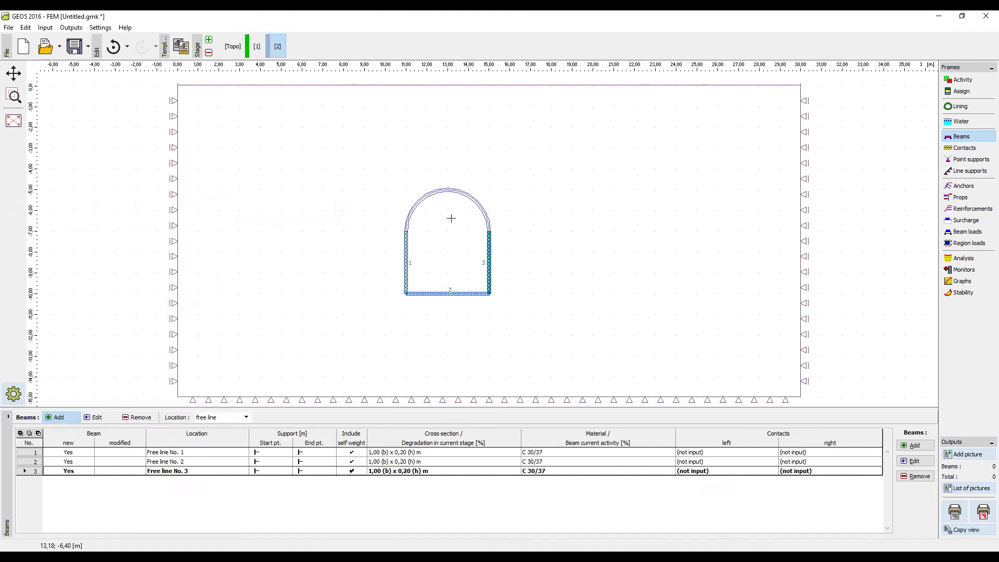
click(461, 196)
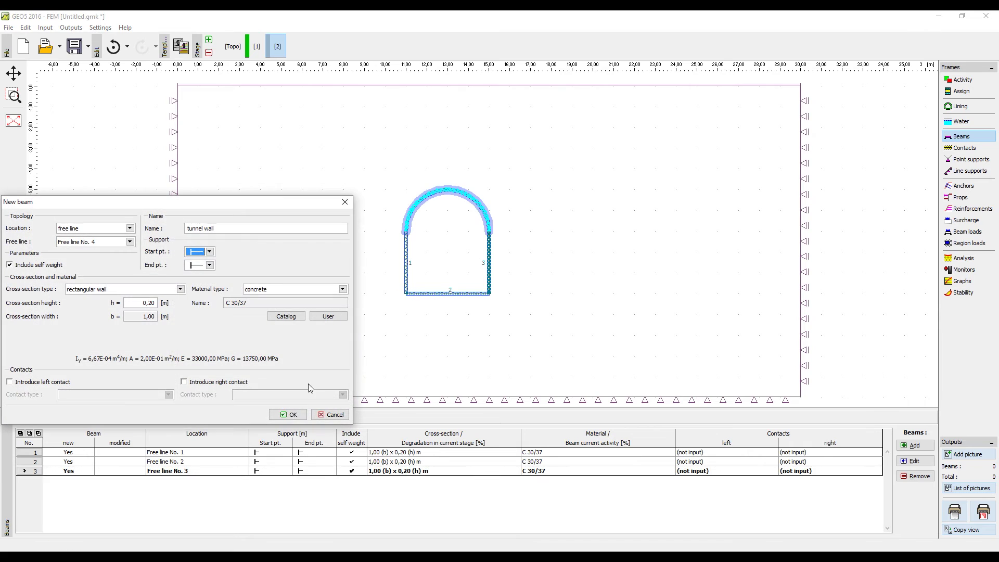
click(293, 415)
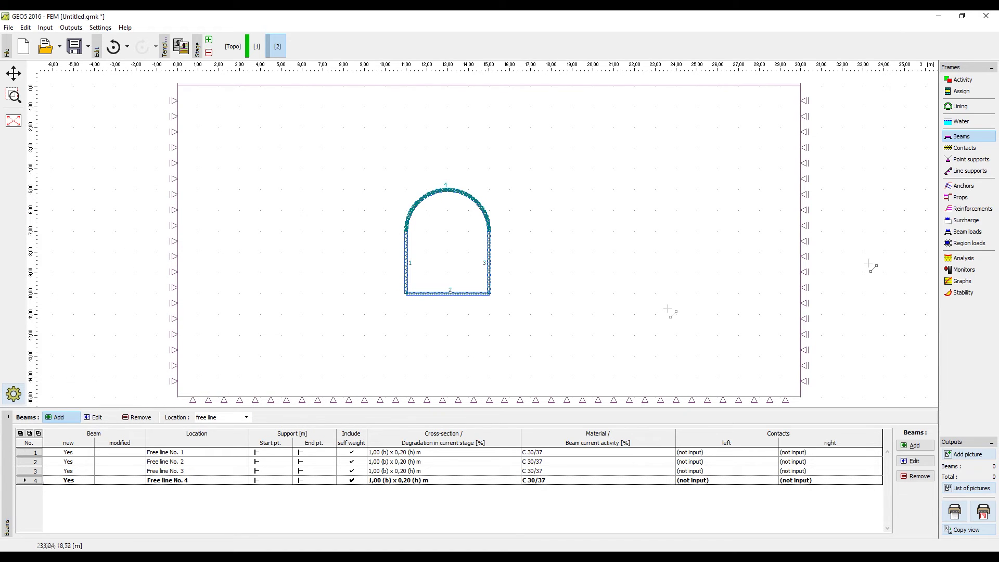
Analyze stage 2 and show stresses on the deformed shape with only mesh edges drawn
click(956, 262)
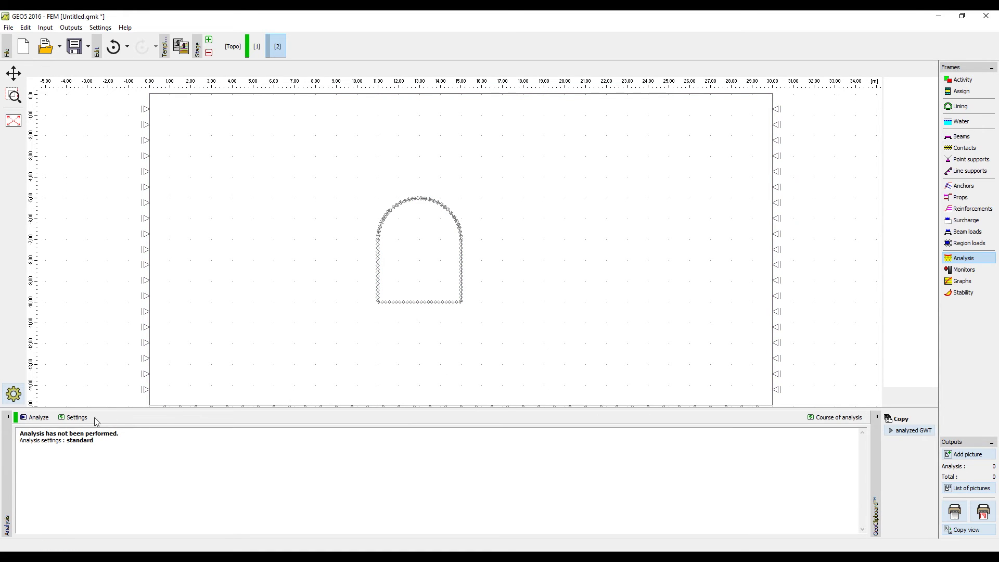
click(38, 417)
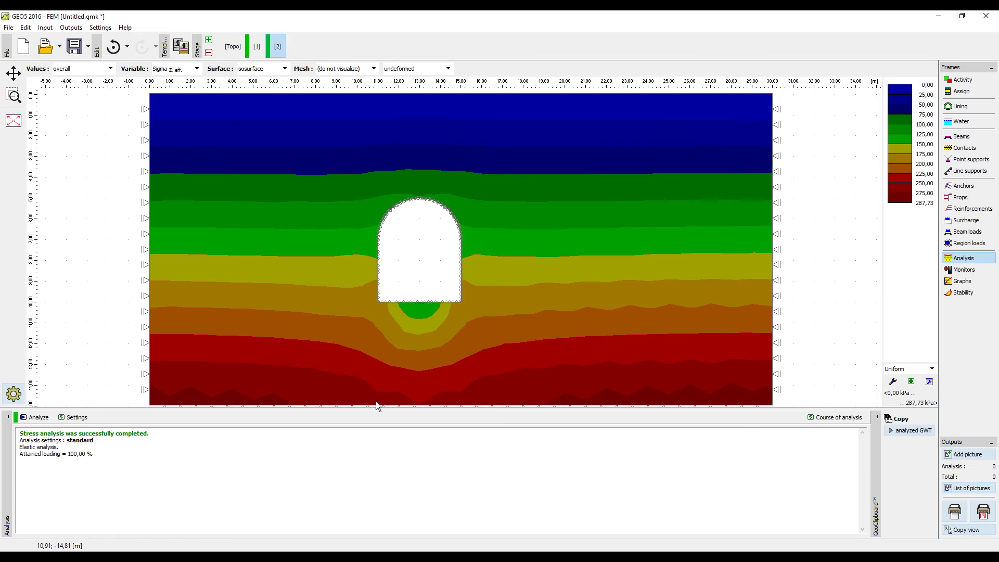
click(420, 69)
click(416, 89)
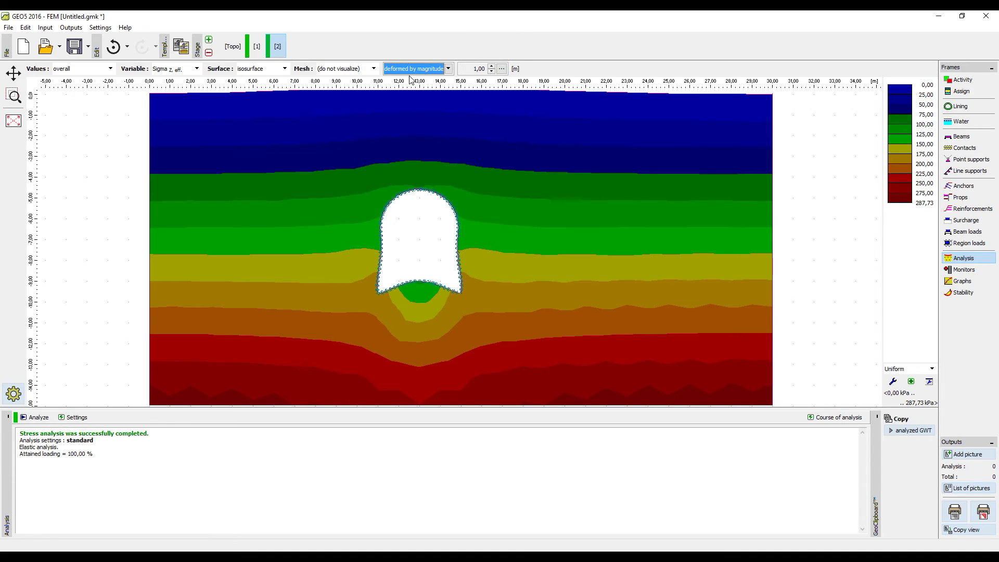
click(374, 69)
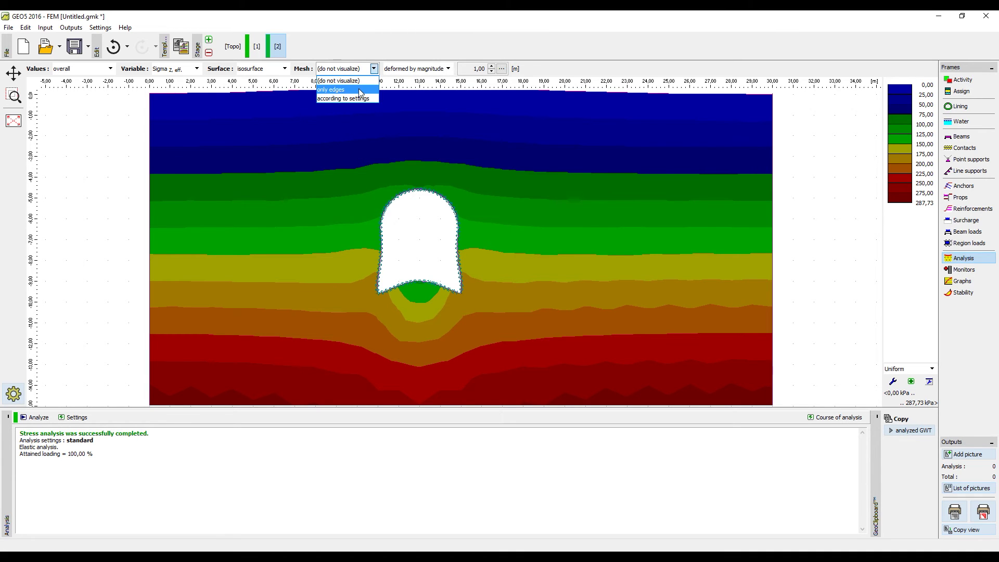
click(358, 88)
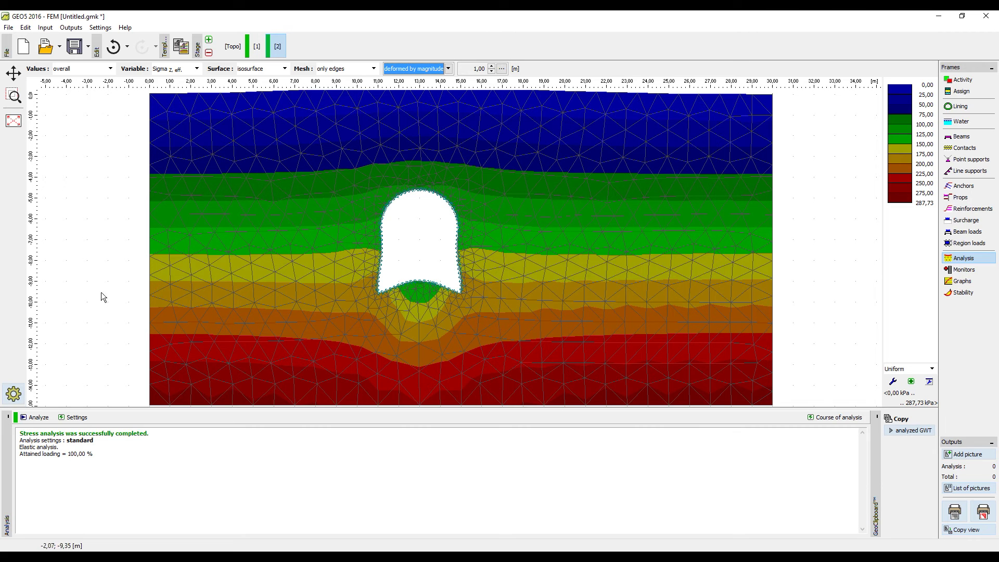
Save the deformed stress display as a view named 'deformation'
click(13, 394)
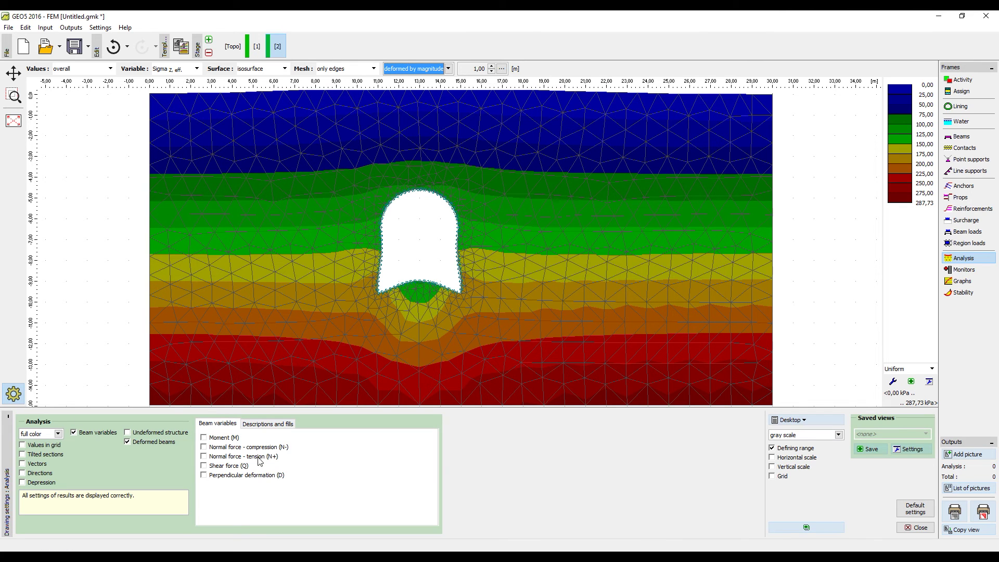
click(866, 449)
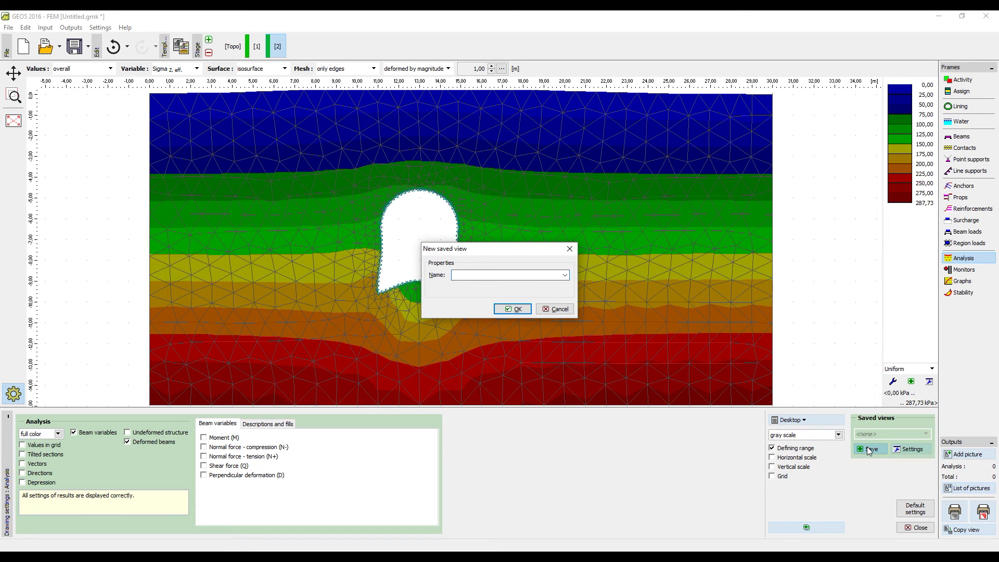
text(deformation)
click(513, 309)
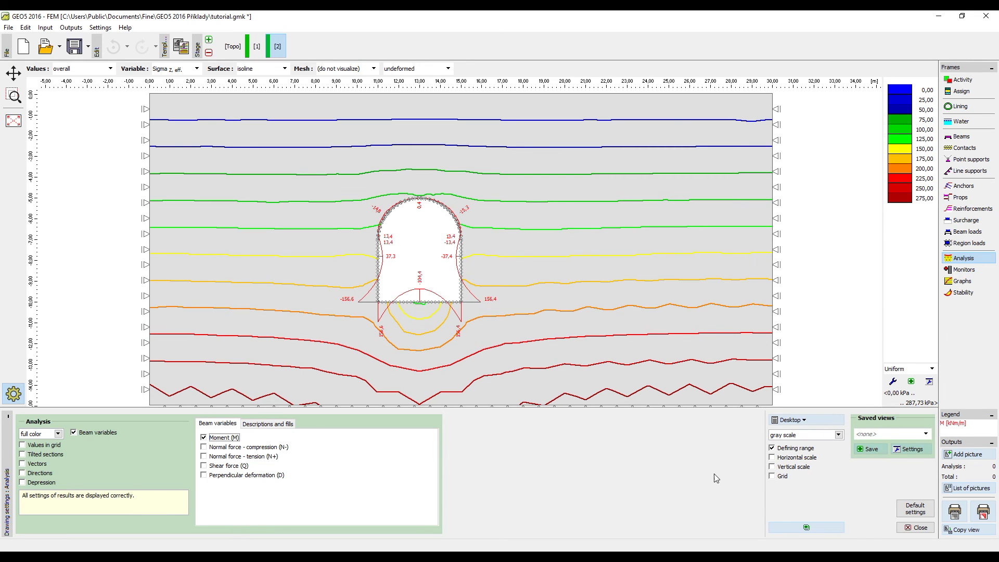
Save the current moment display as a view named 'moments'
click(865, 451)
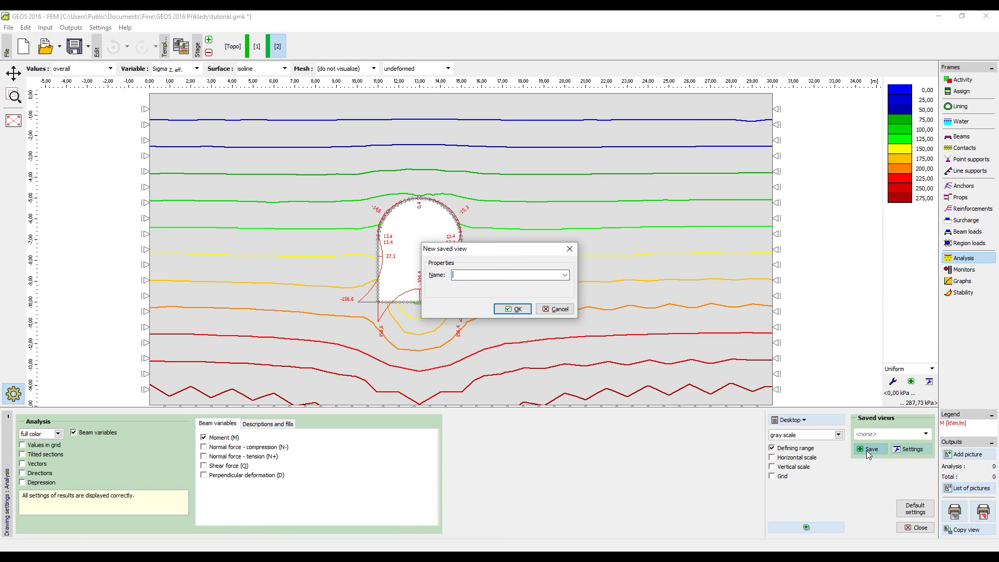
text(moments)
click(520, 310)
Recall the 'deformation' saved view, then the 'moments' saved view
click(879, 435)
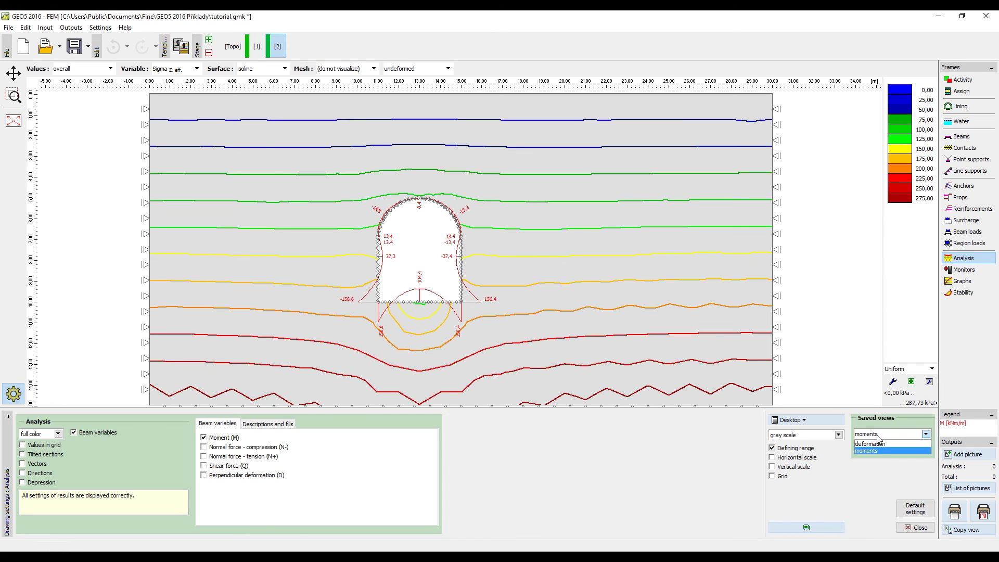
click(877, 443)
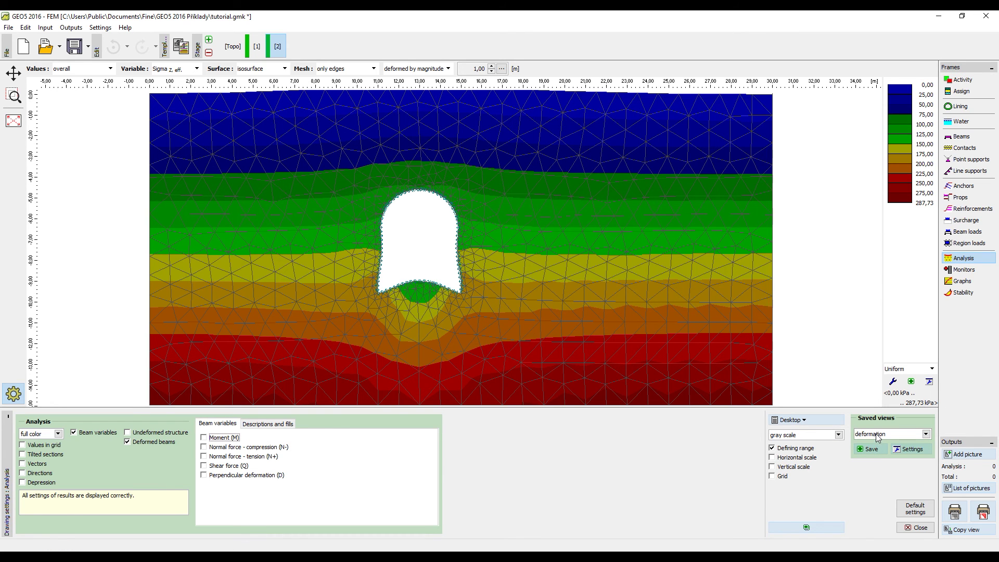
click(874, 450)
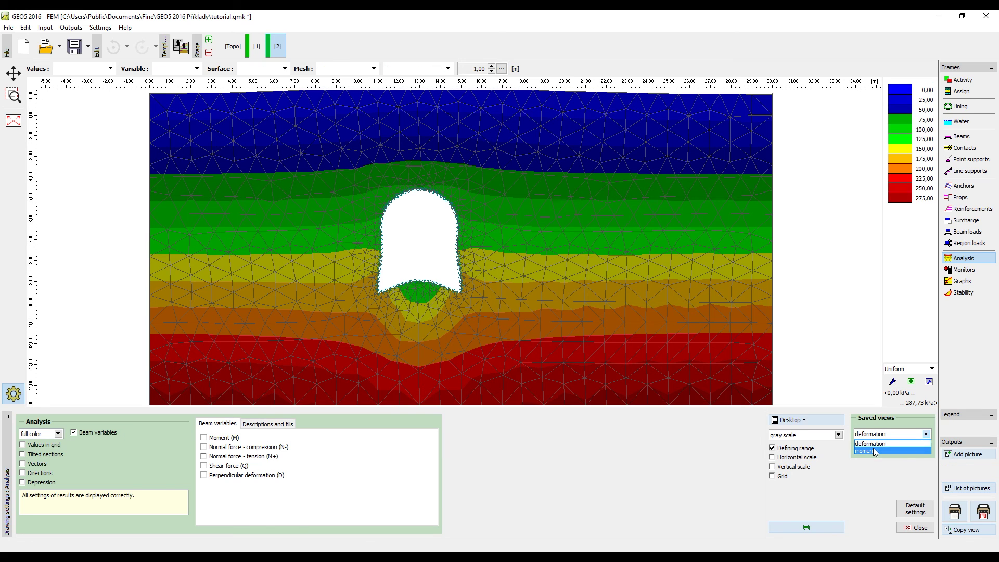